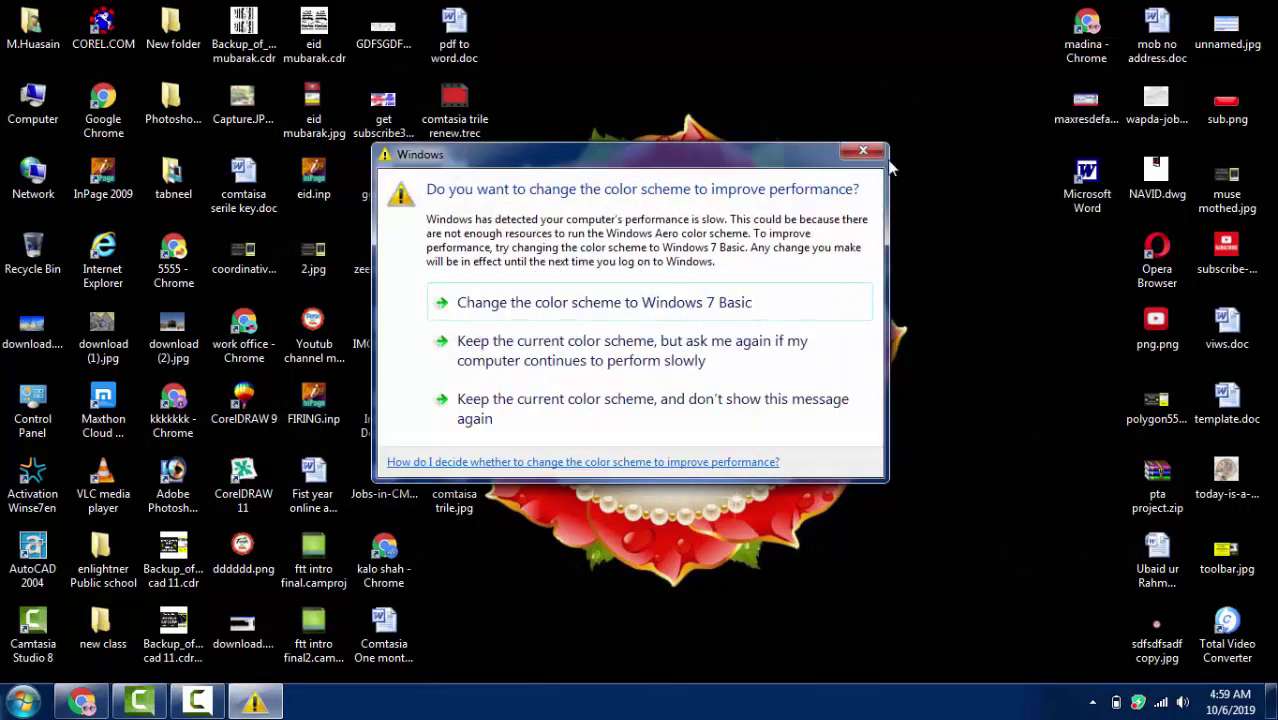
# Step: Close the Windows color-scheme performance prompt with its X button
pyautogui.click(862, 151)
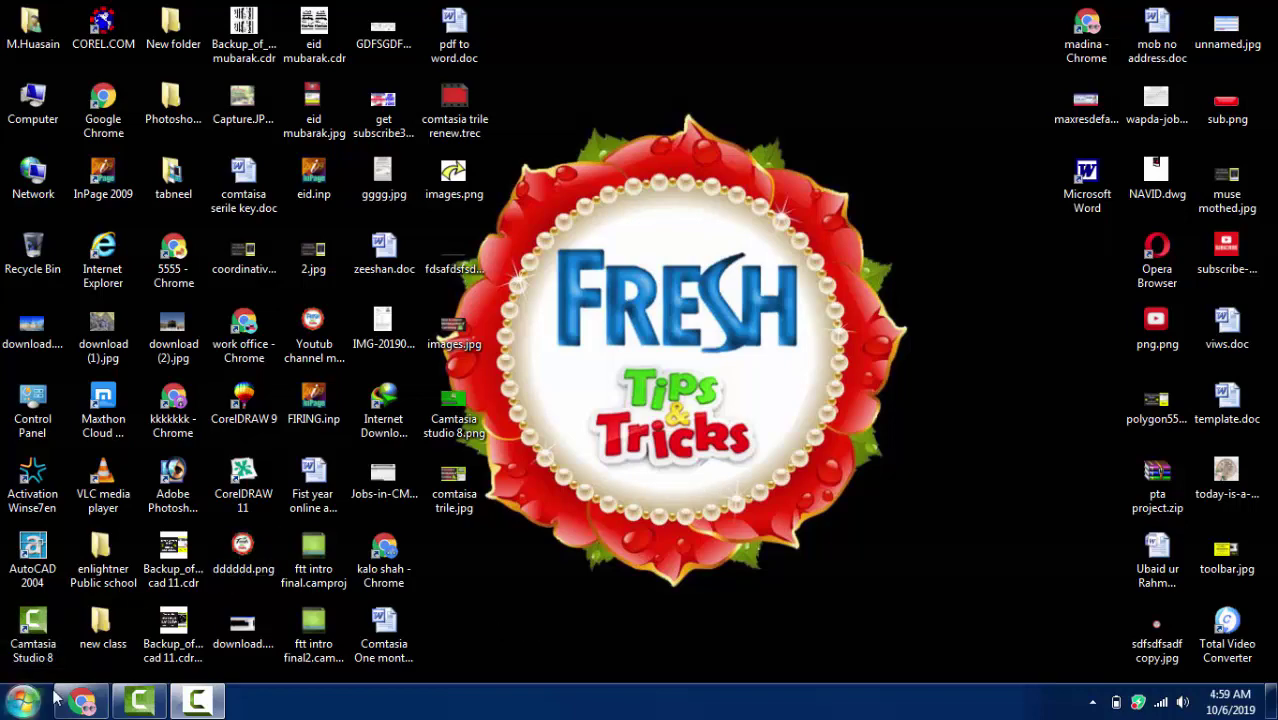
# Step: Restore Chrome, open a blank new tab, and minimize the browser
pyautogui.click(83, 704)
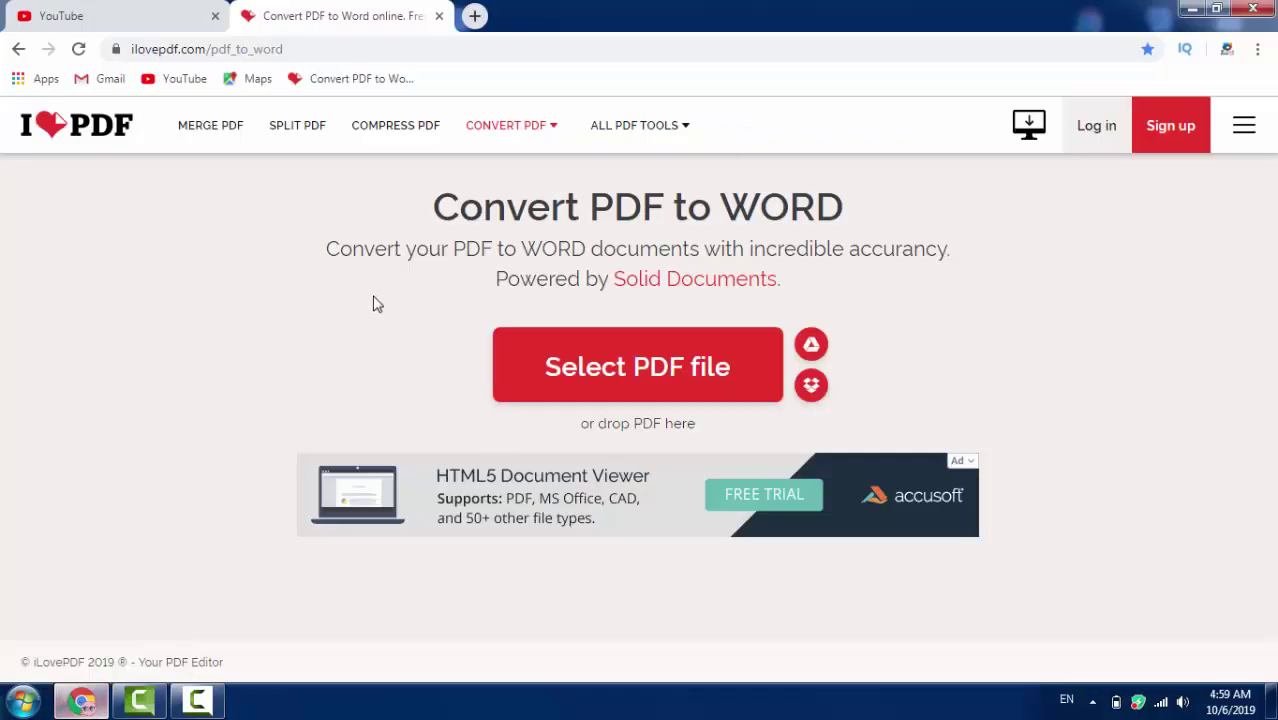
pyautogui.click(477, 16)
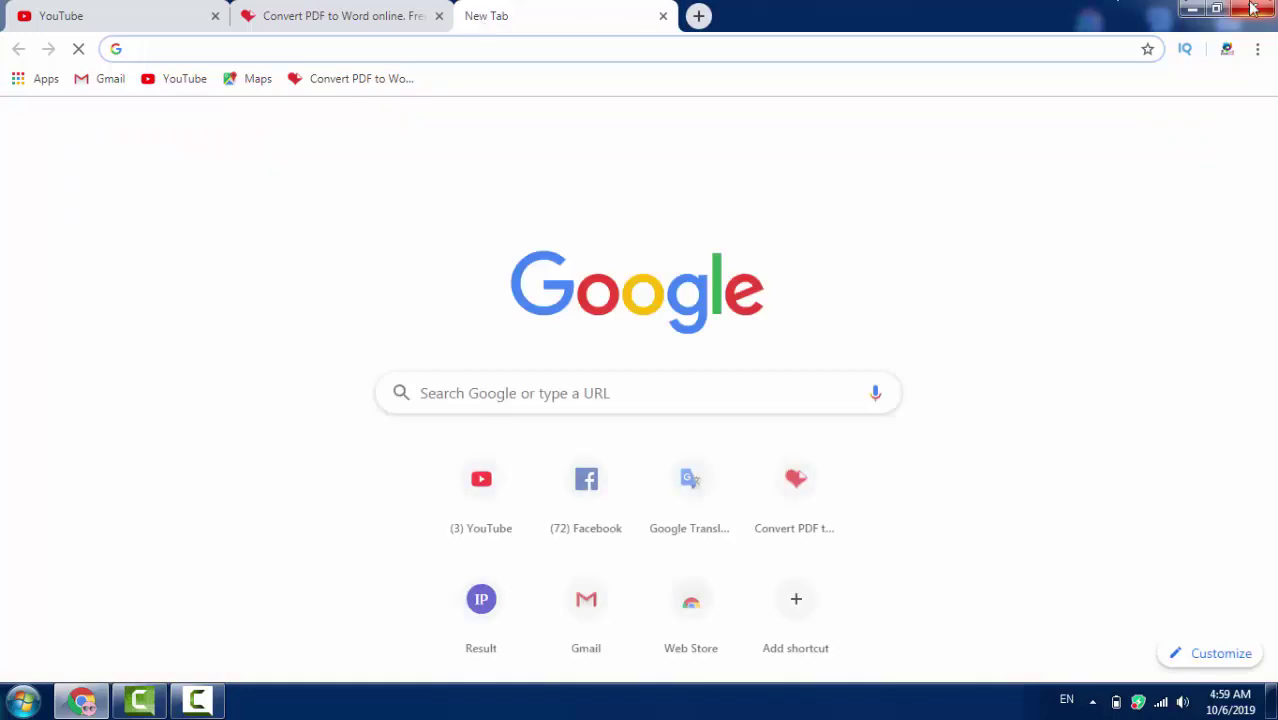
pyautogui.click(1195, 10)
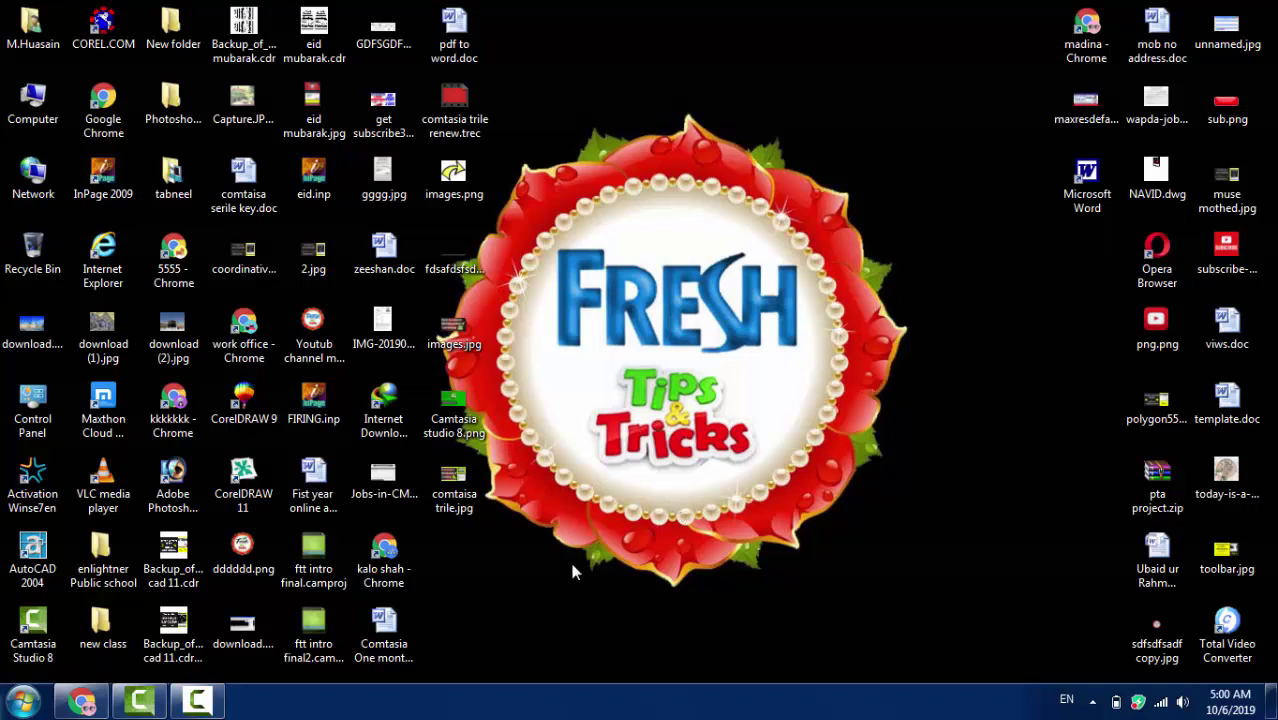
pyautogui.click(449, 37)
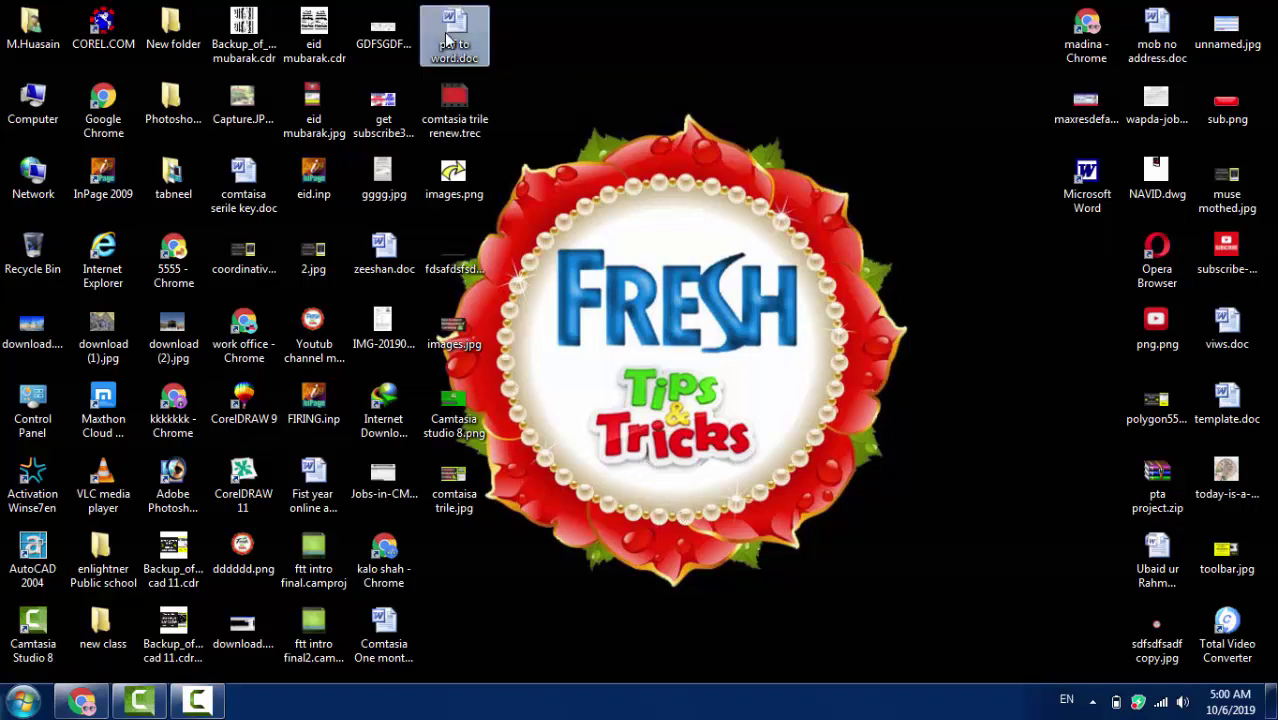
pyautogui.doubleClick(449, 37)
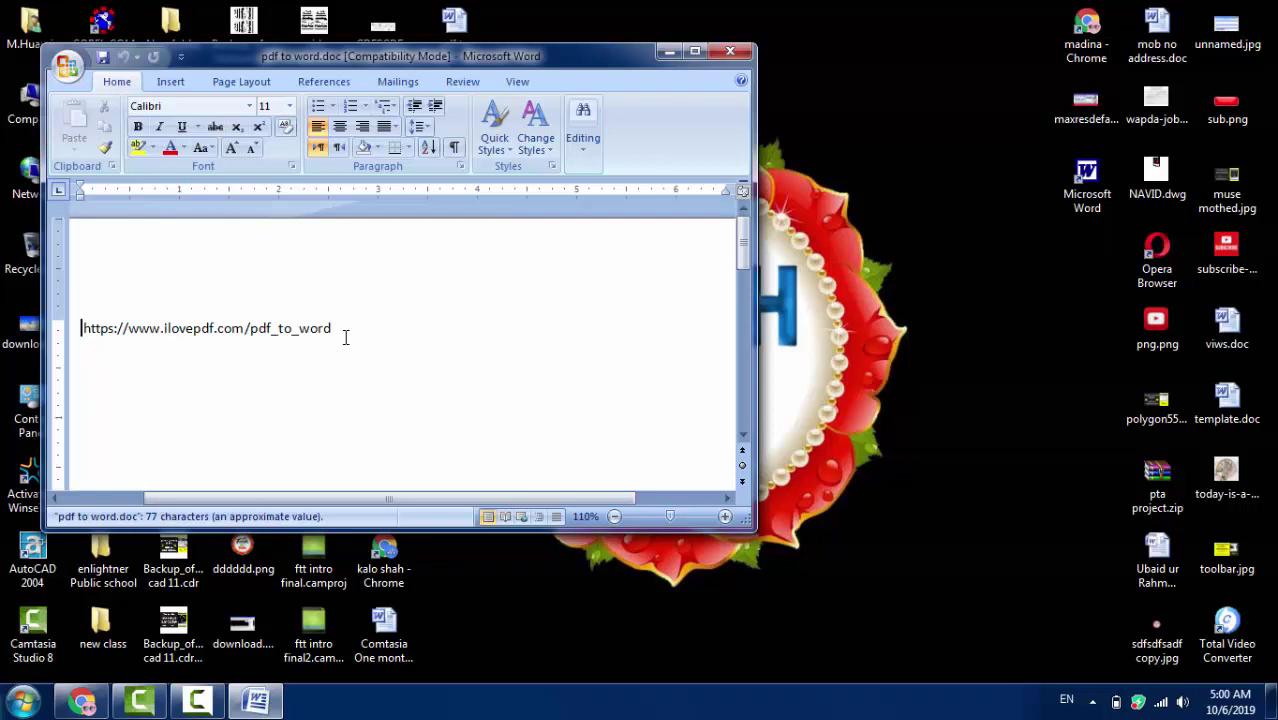
pyautogui.moveTo(345, 328); pyautogui.dragTo(80, 316)
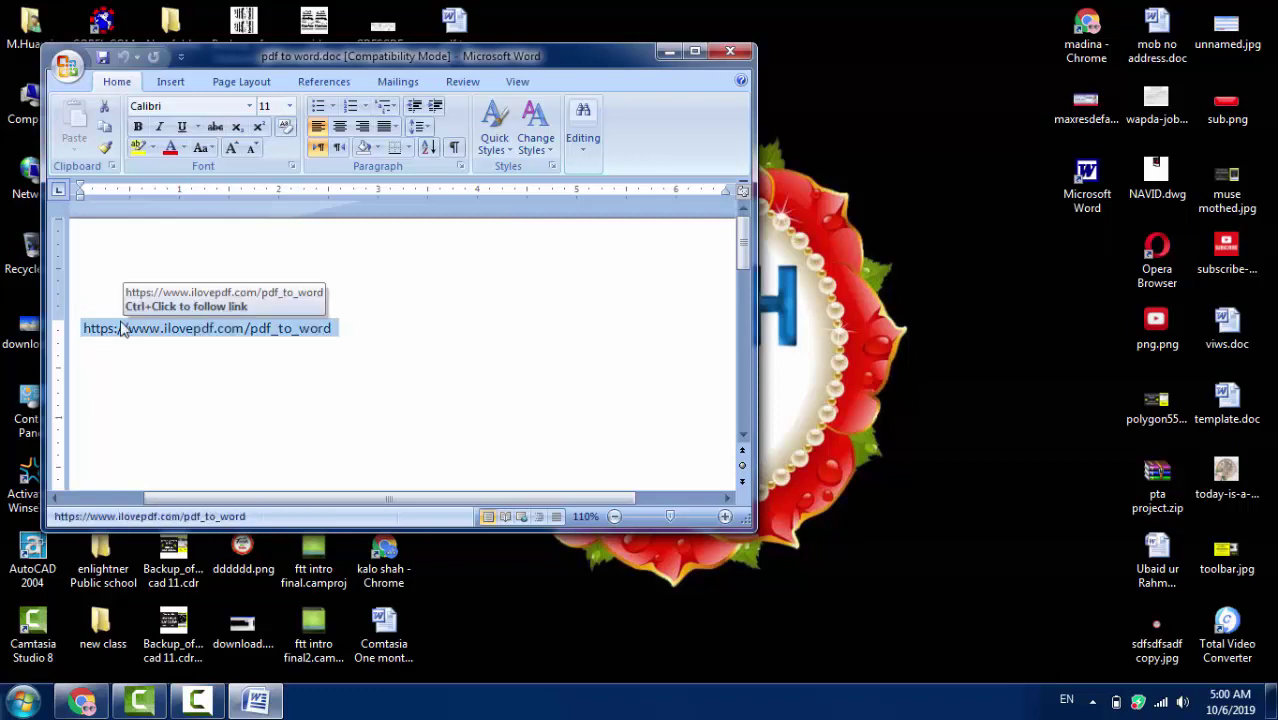
pyautogui.rightClick(121, 323)
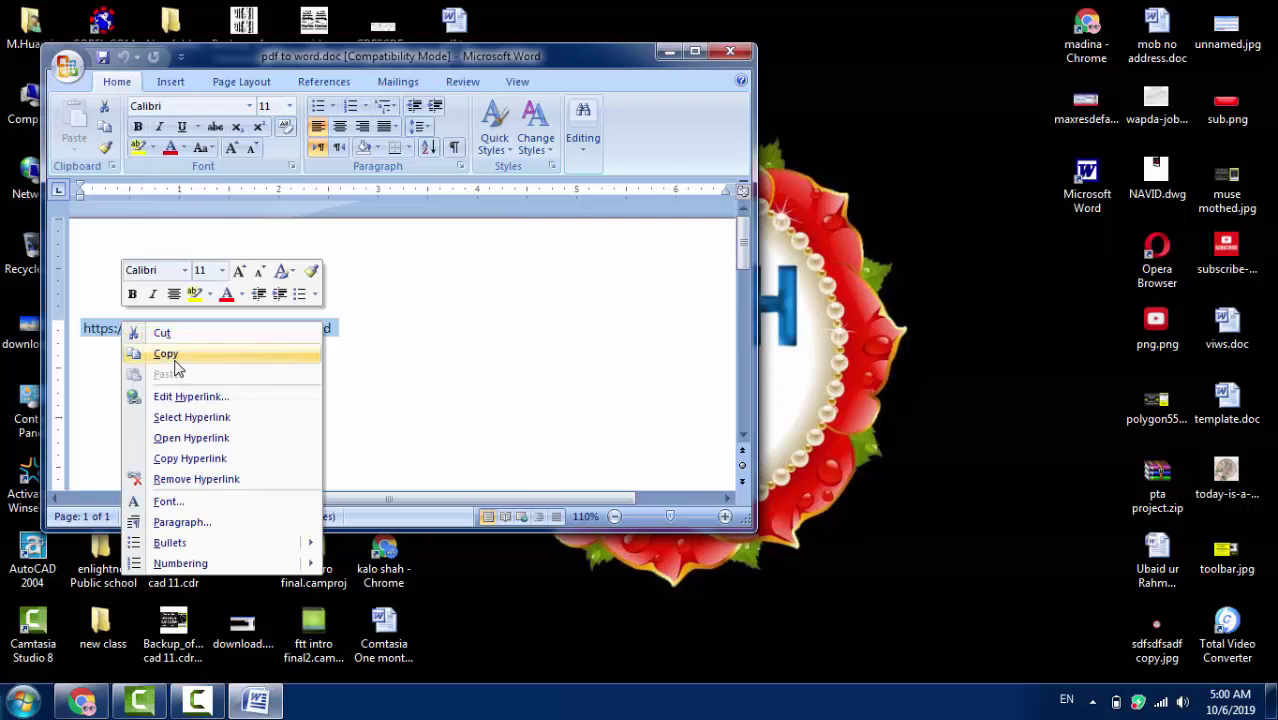
pyautogui.click(174, 360)
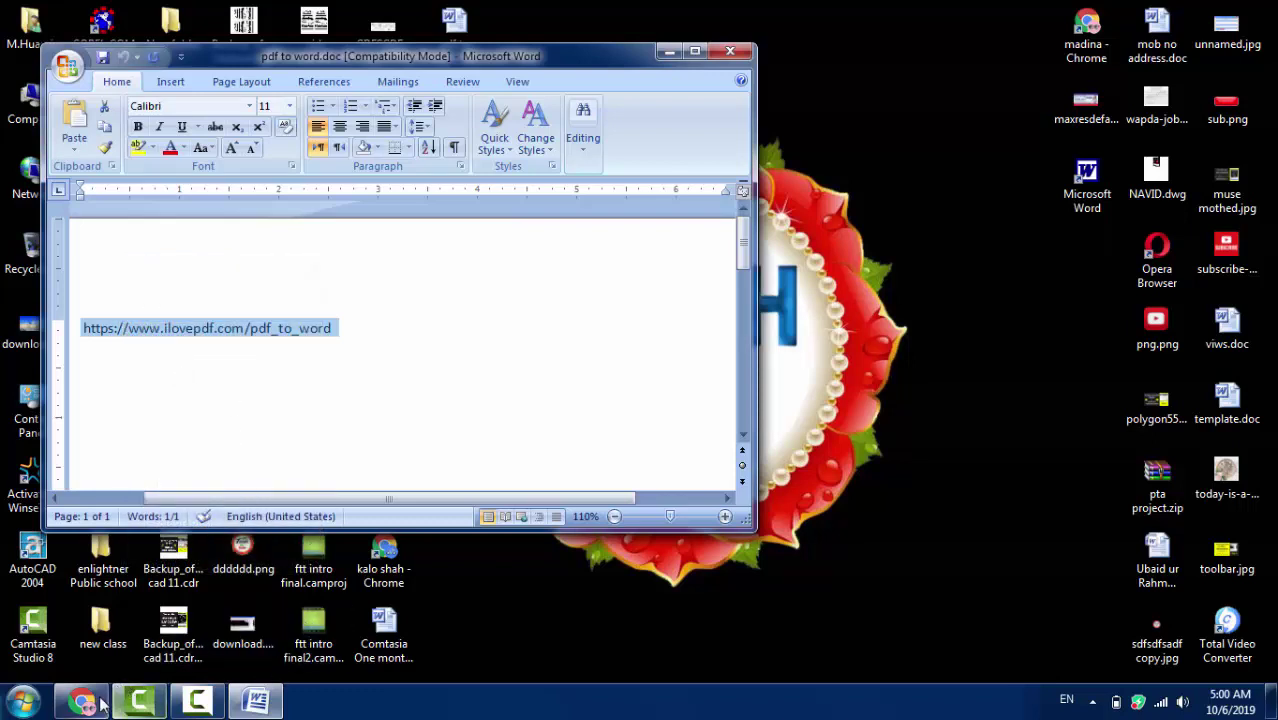
pyautogui.moveTo(82, 701)
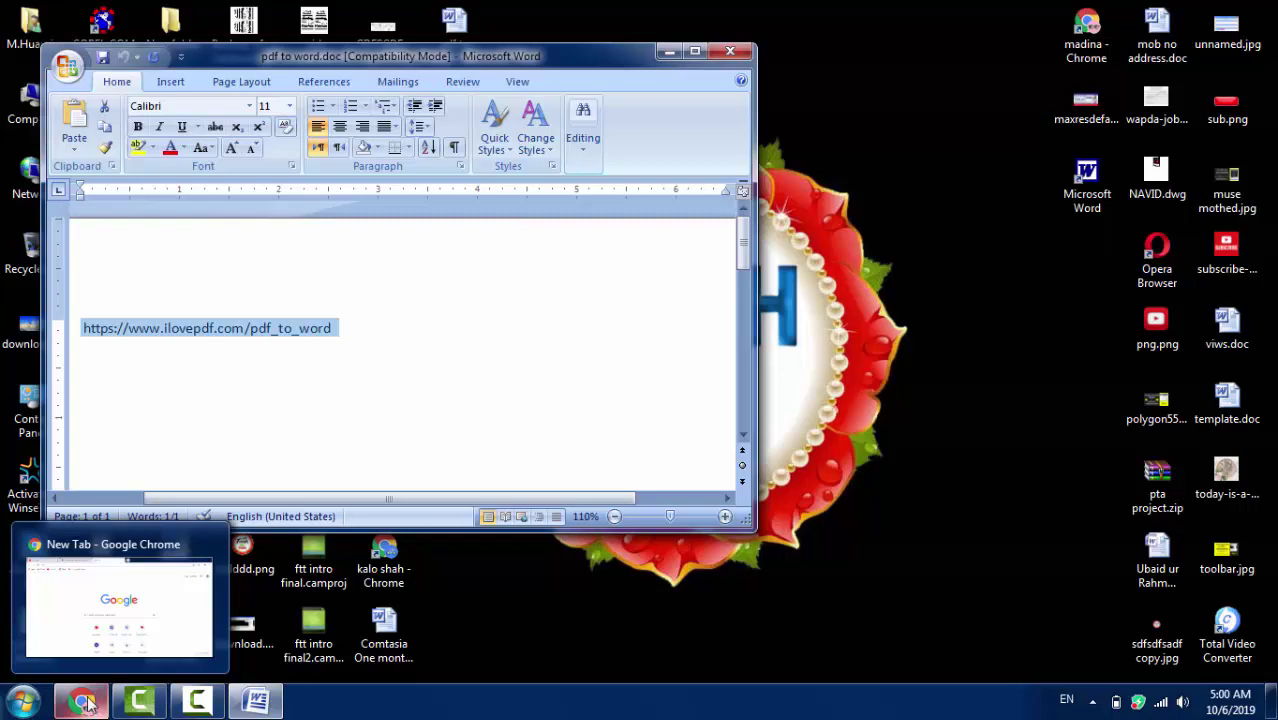
# Step: Paste the copied link into Chrome's new-tab address bar and load ilovepdf.com/pdf_to_word
pyautogui.click(85, 707)
pyautogui.moveTo(140, 700)
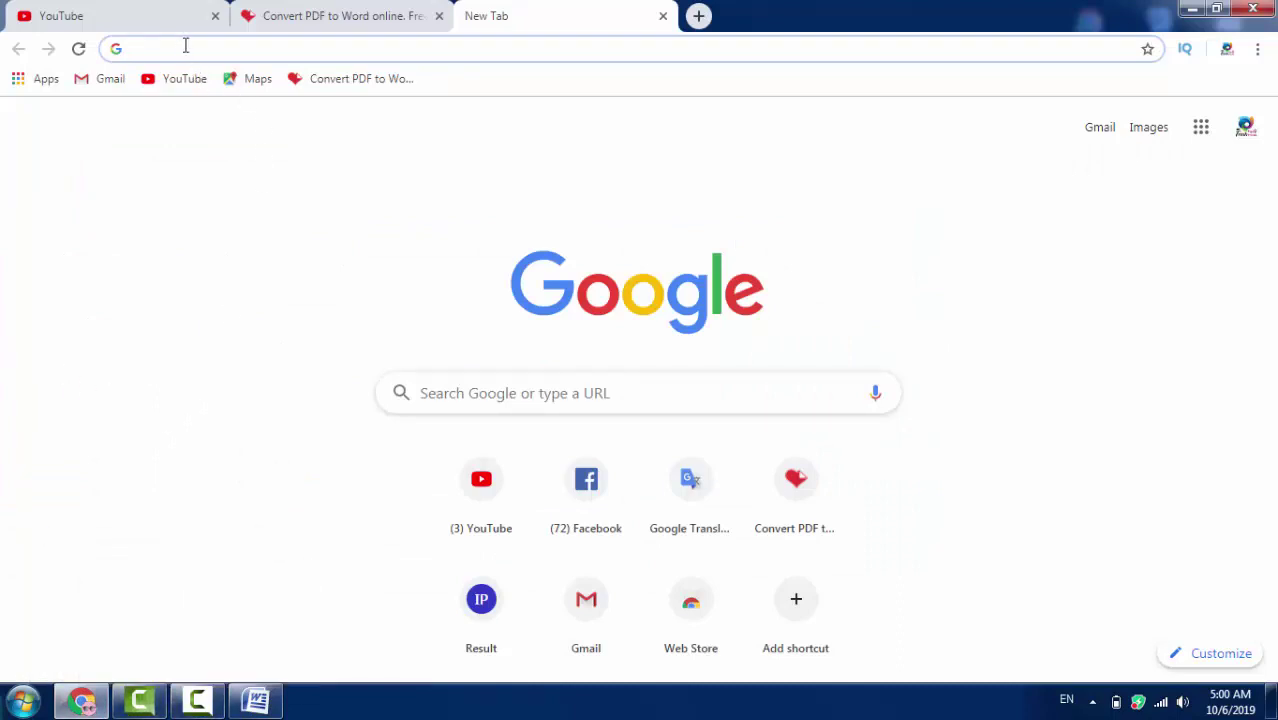
pyautogui.rightClick(185, 46)
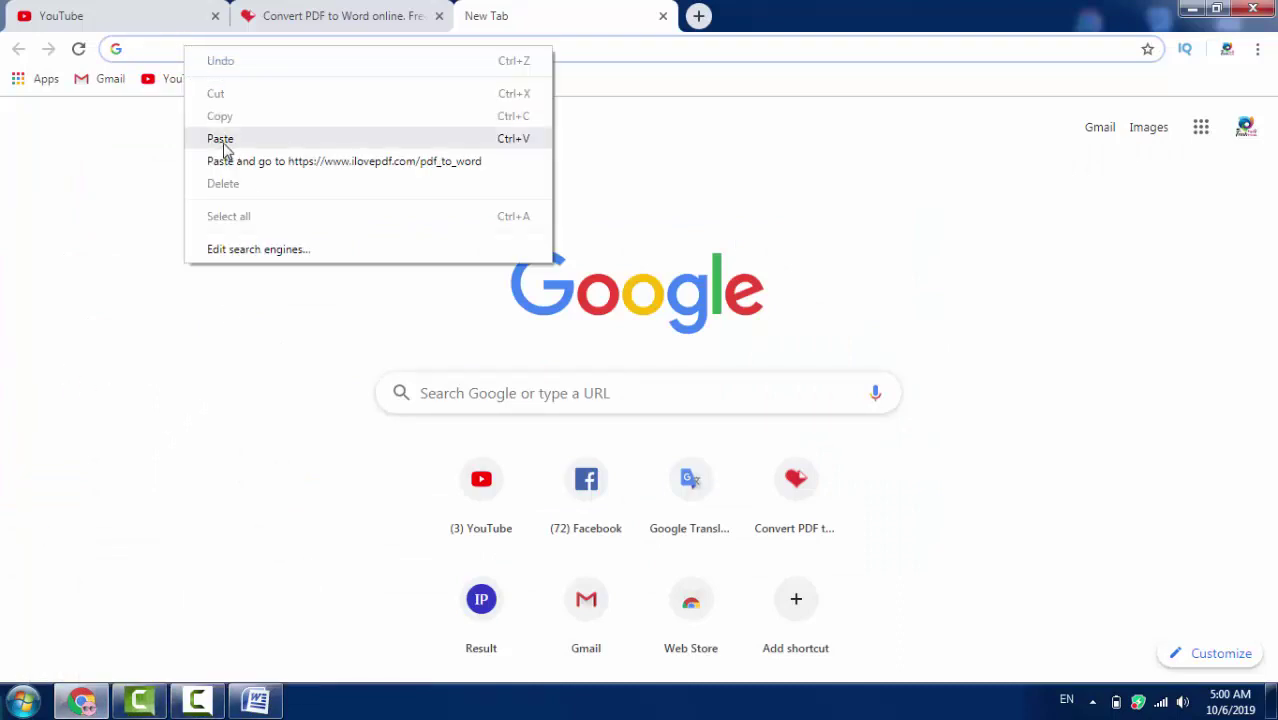
pyautogui.click(226, 146)
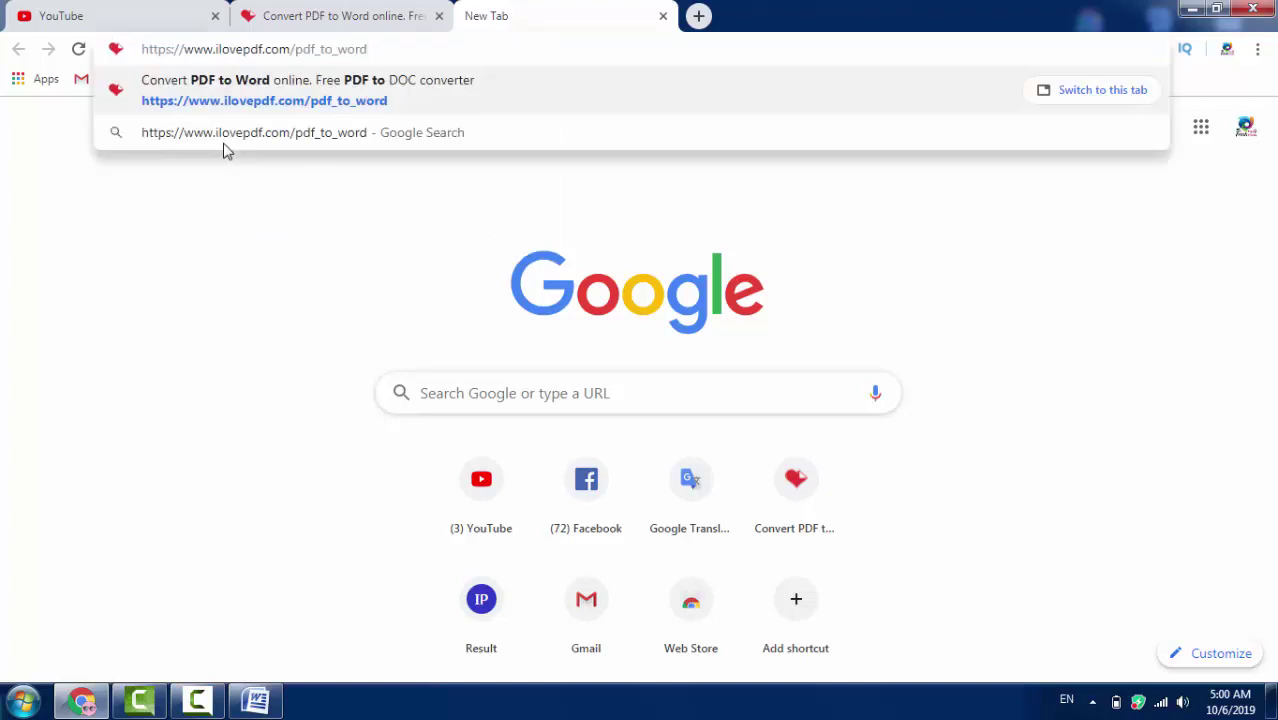
pyautogui.press('Return')
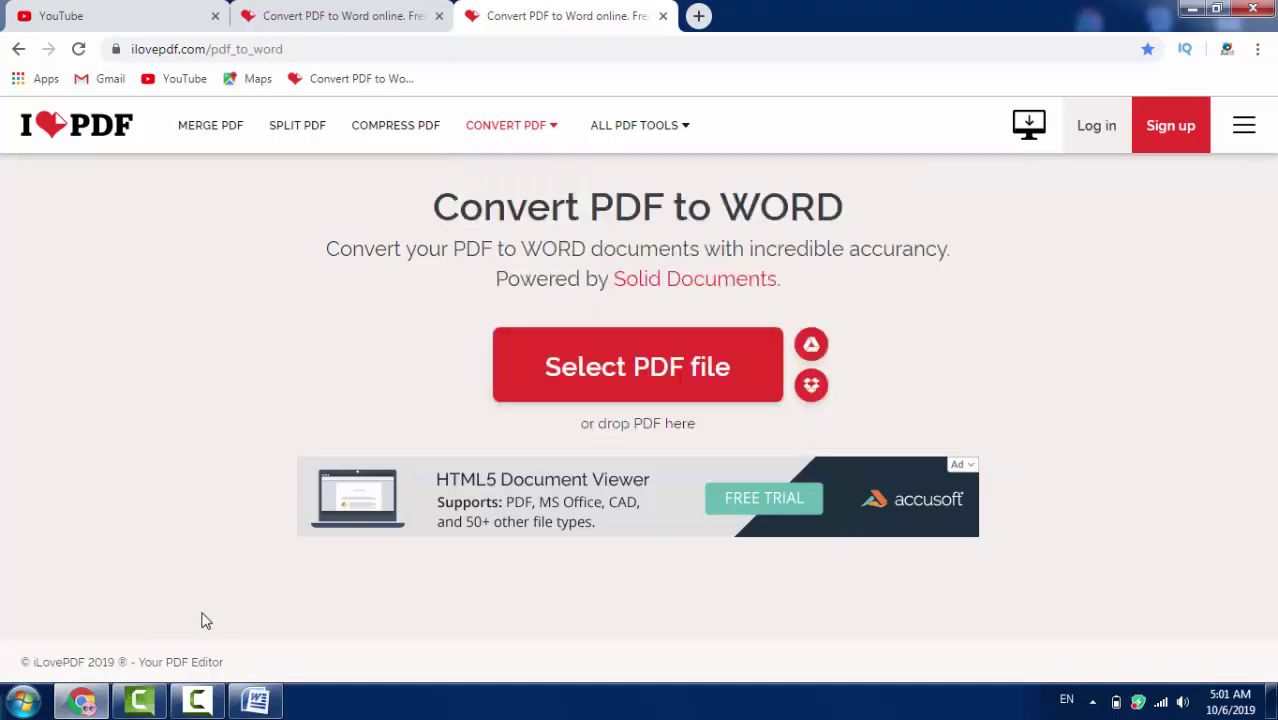
# Step: Pause the Camtasia screen recording from its taskbar controls
pyautogui.click(197, 700)
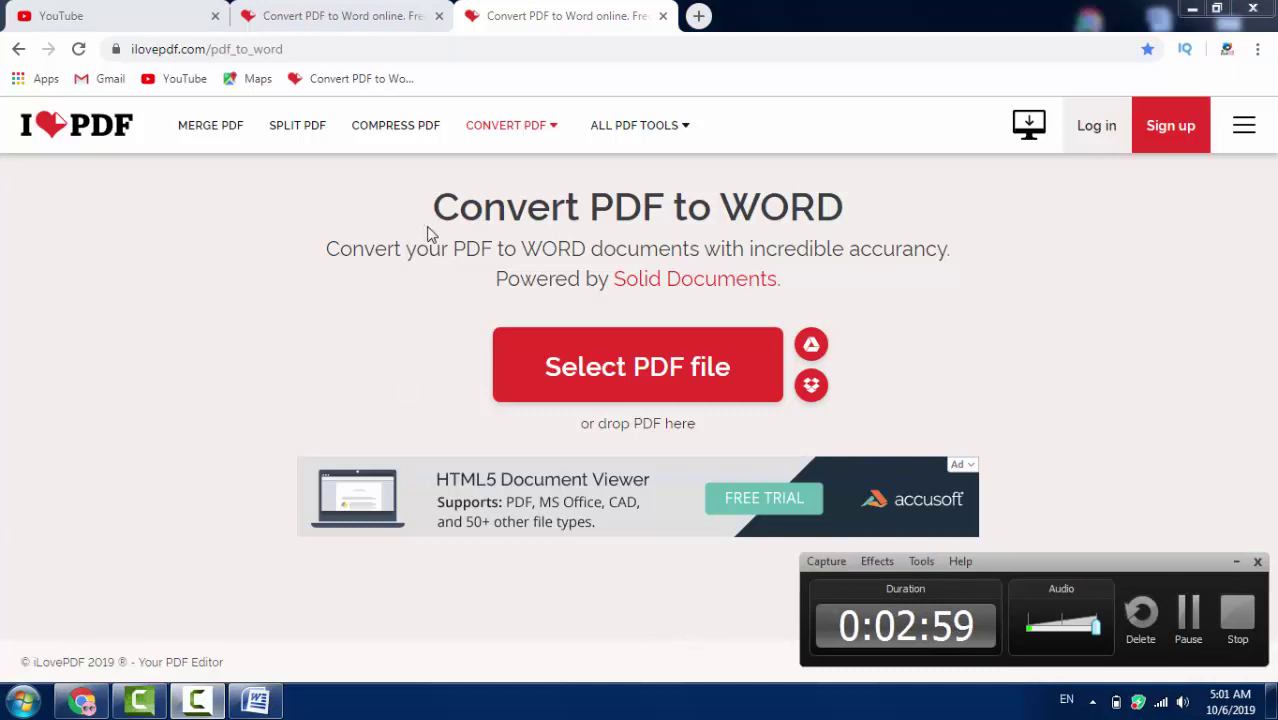
pyautogui.click(1190, 624)
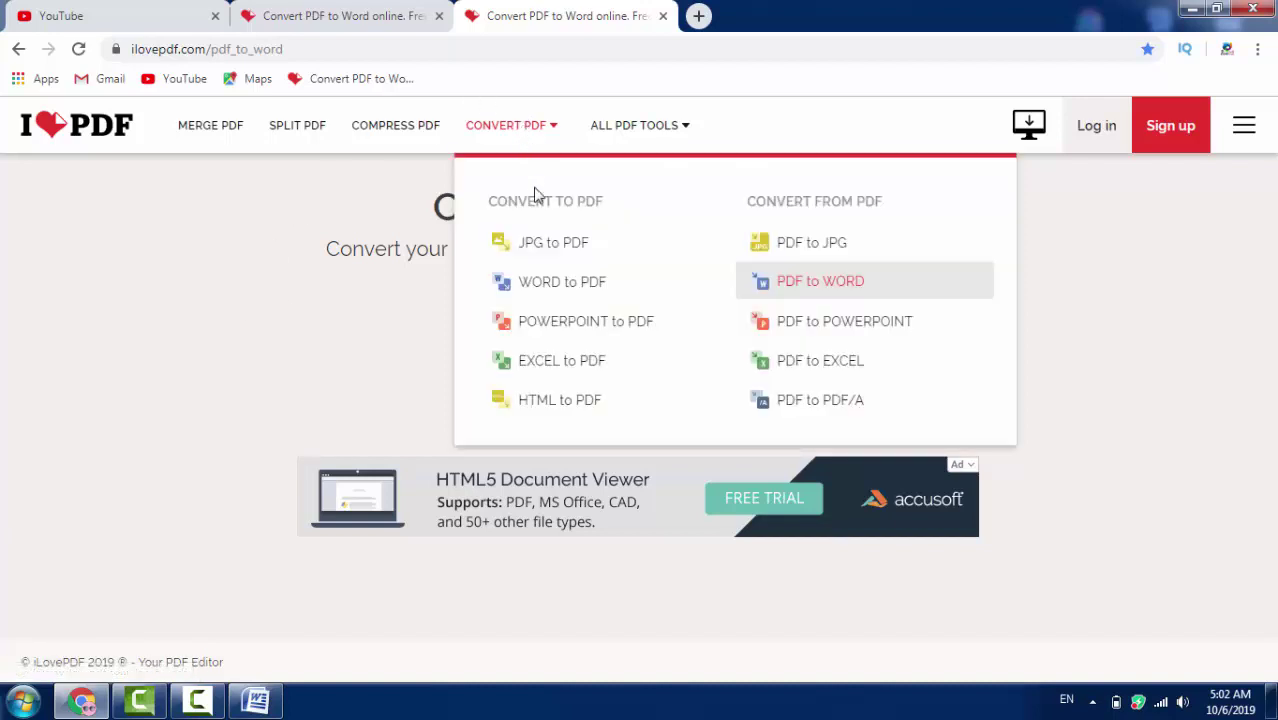
# Step: Upload zeeshan.doc from the desktop into iLovePDF's WORD to PDF tool
pyautogui.moveTo(510, 125)
pyautogui.click(543, 297)
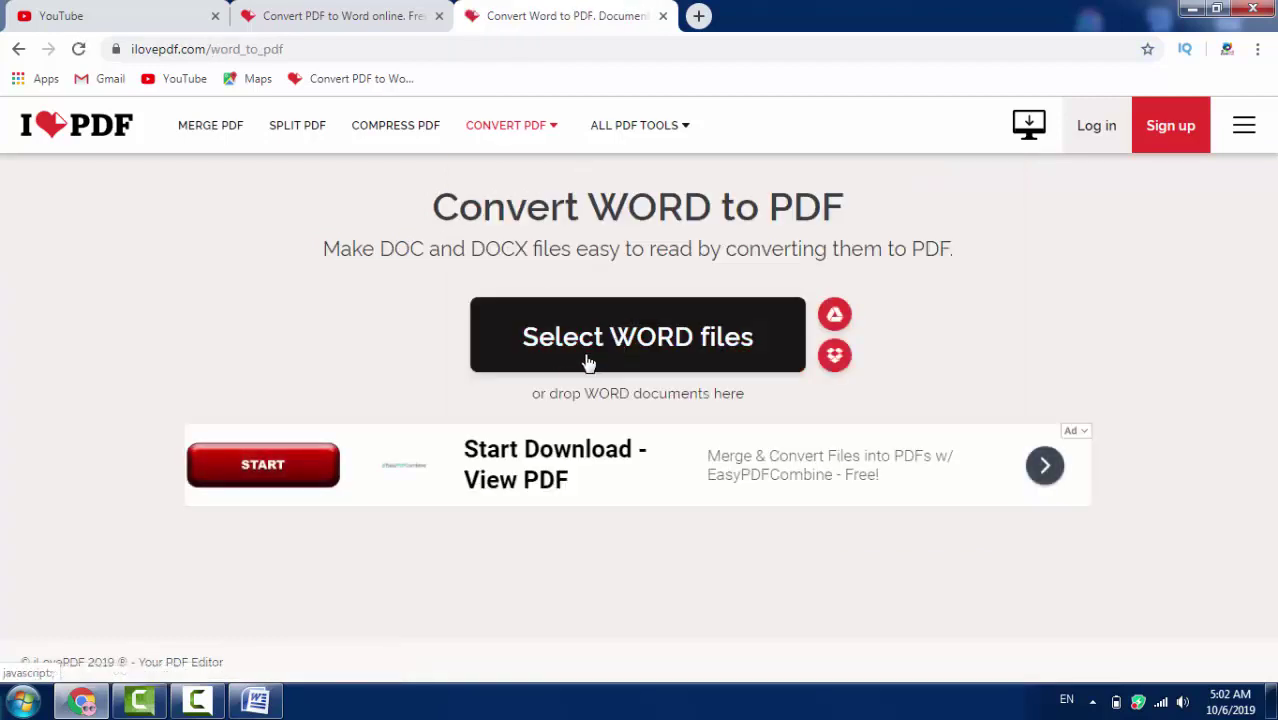
pyautogui.click(653, 345)
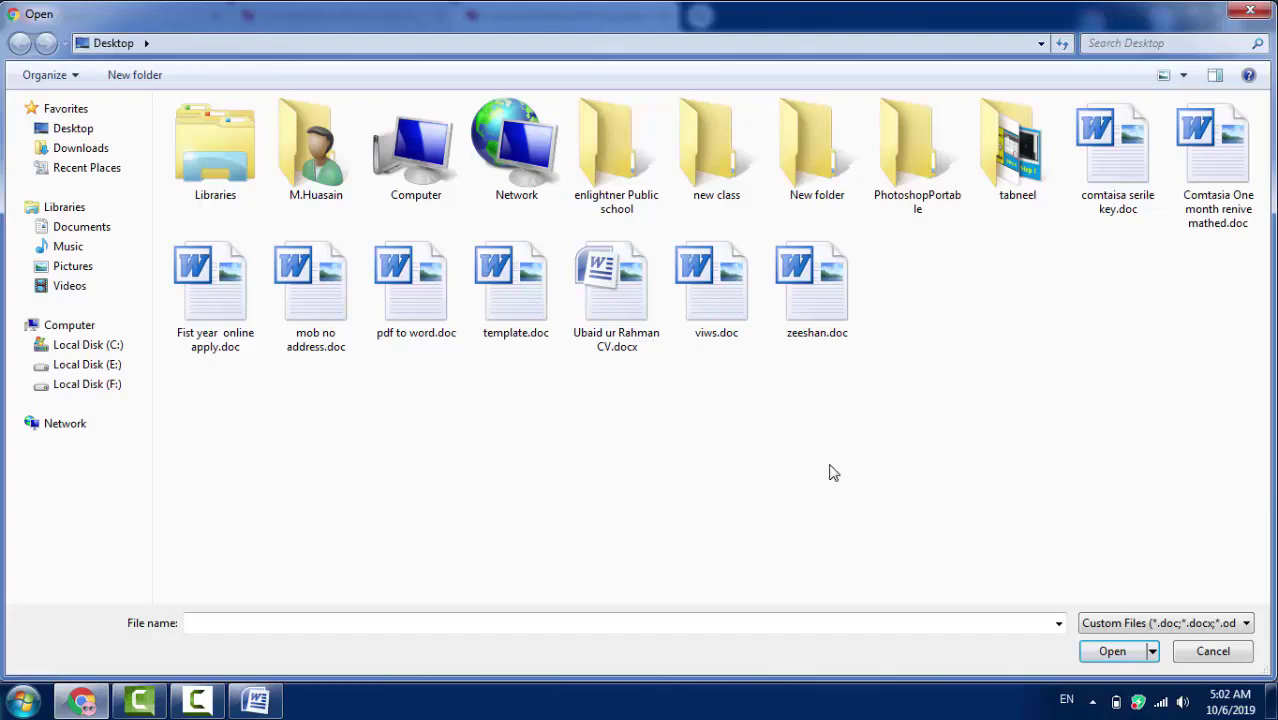
pyautogui.click(828, 300)
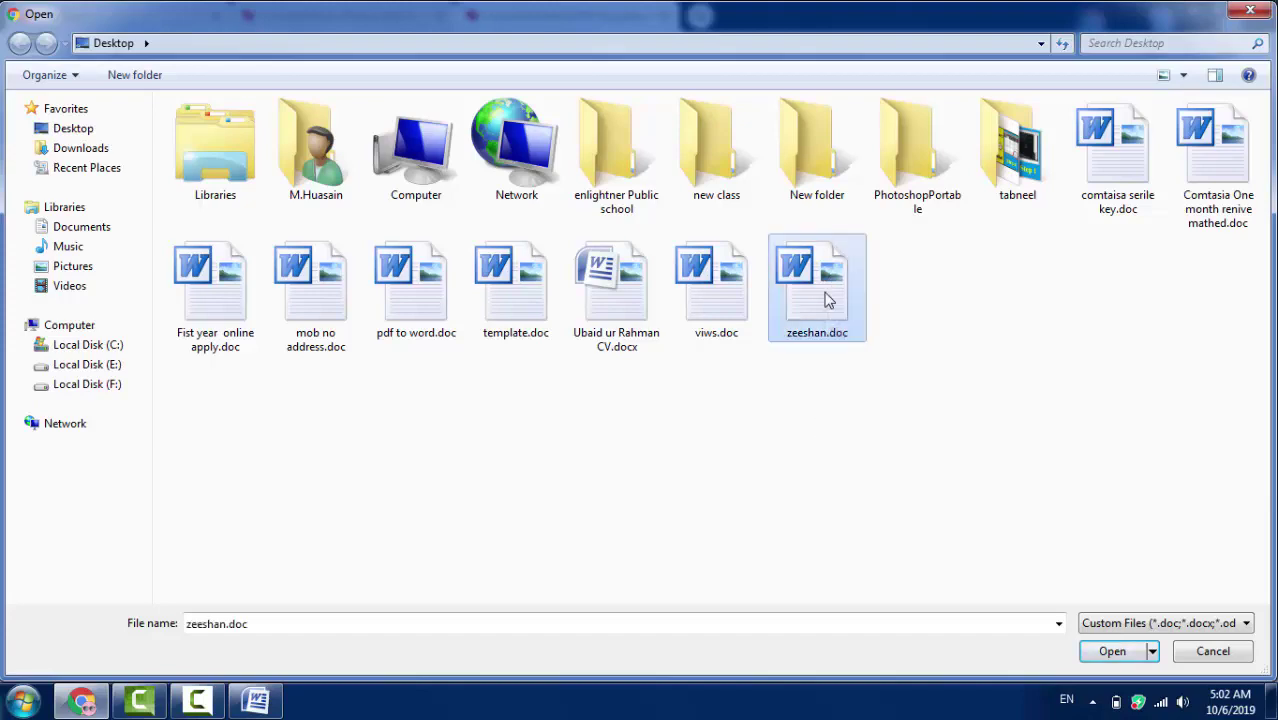
pyautogui.click(1110, 651)
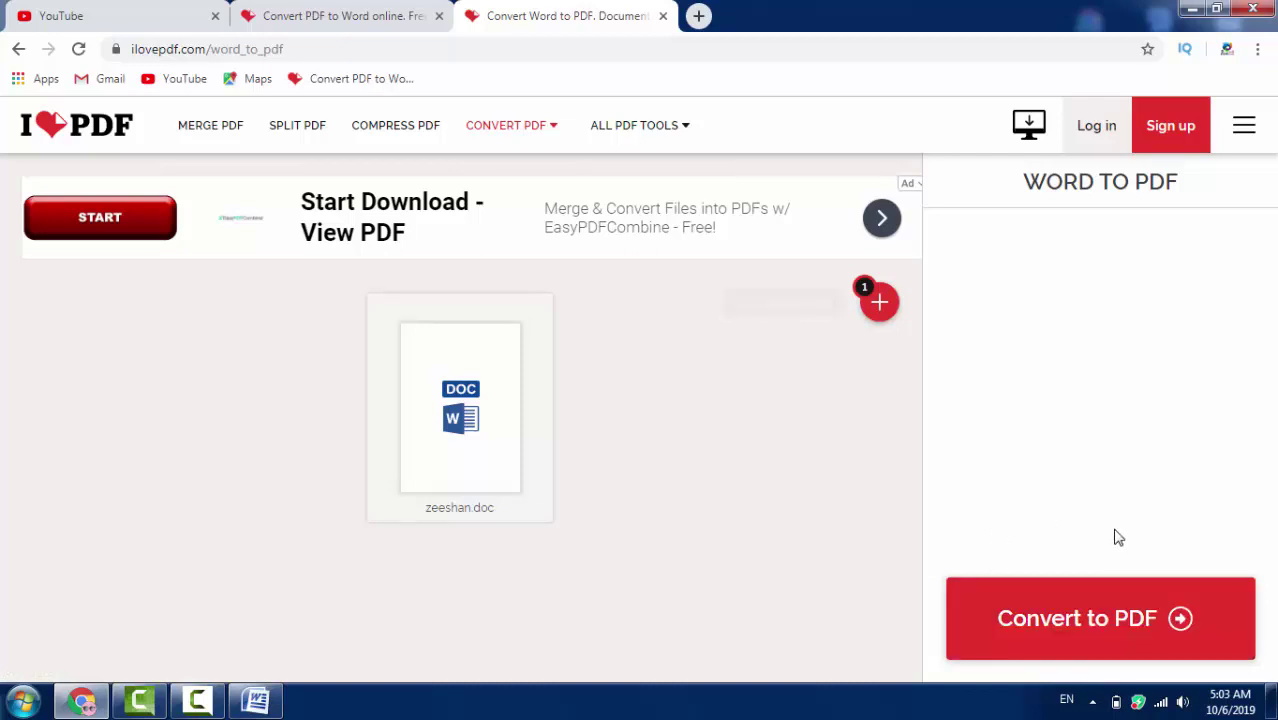
# Step: Convert zeeshan.doc to zeeshan.pdf and return to the empty WORD to PDF page
pyautogui.click(1085, 620)
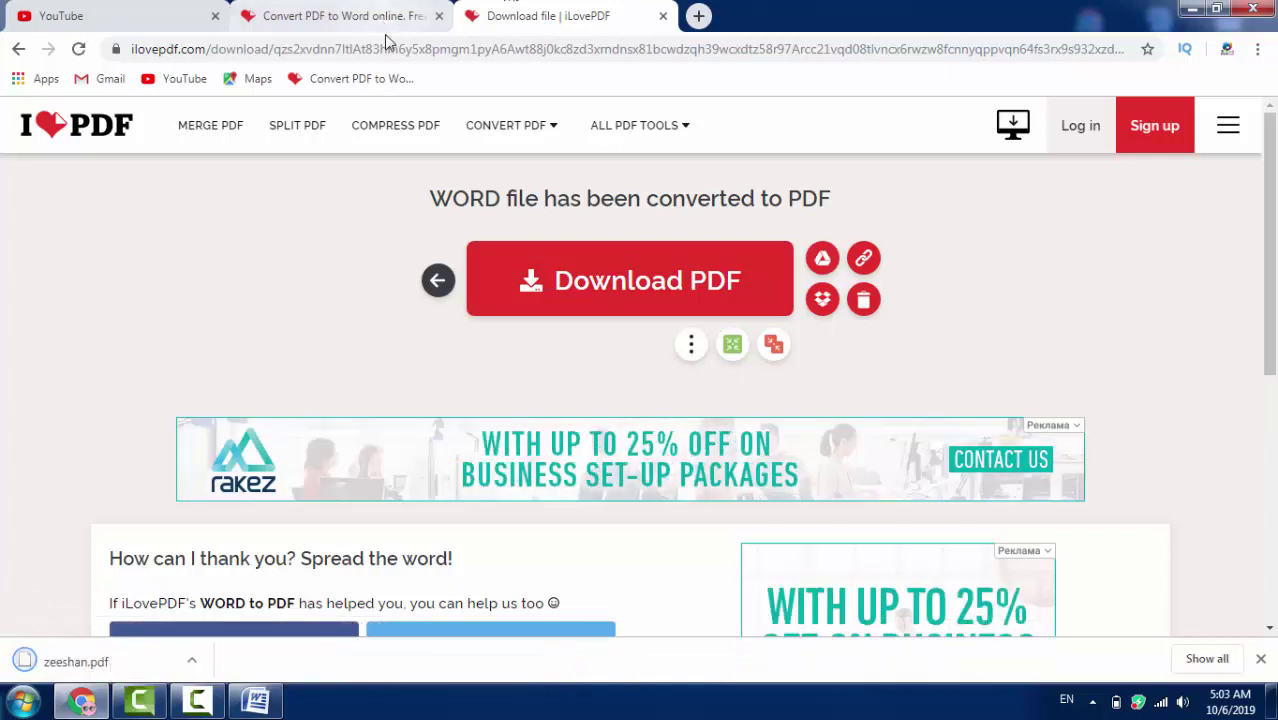
pyautogui.click(551, 286)
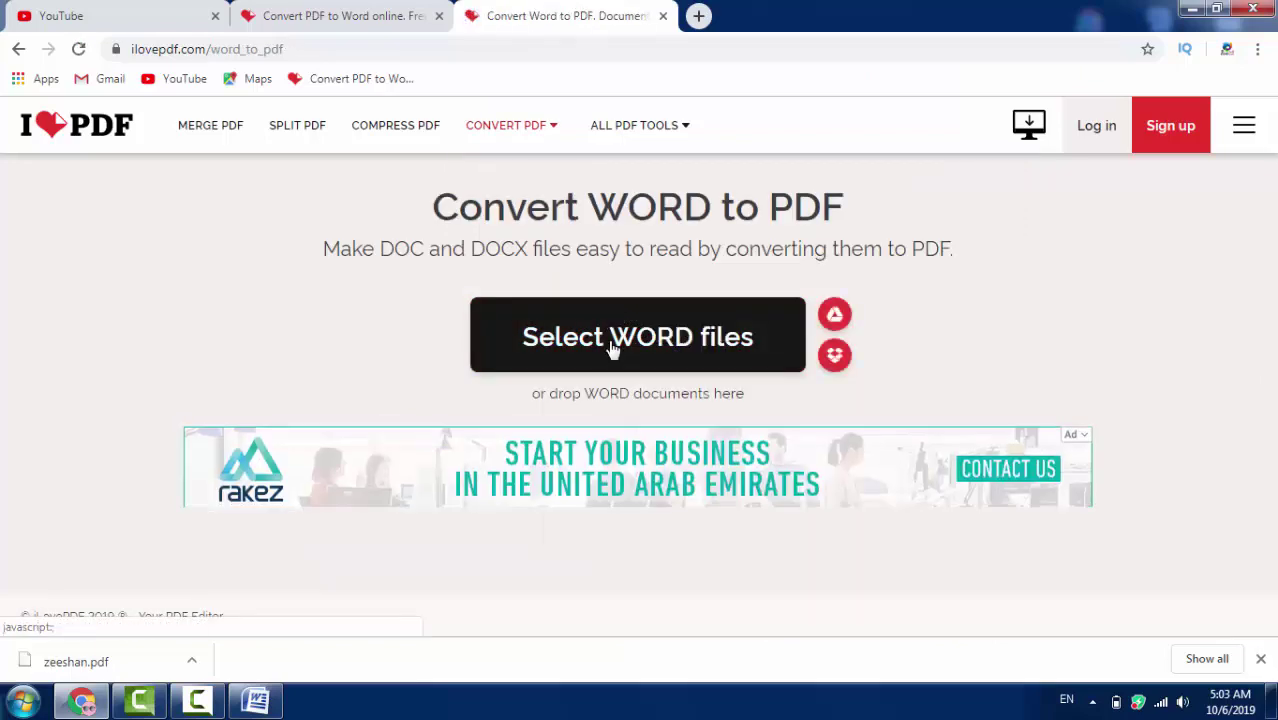
# Step: Upload pdf to word.doc to the WORD to PDF converter
pyautogui.click(612, 347)
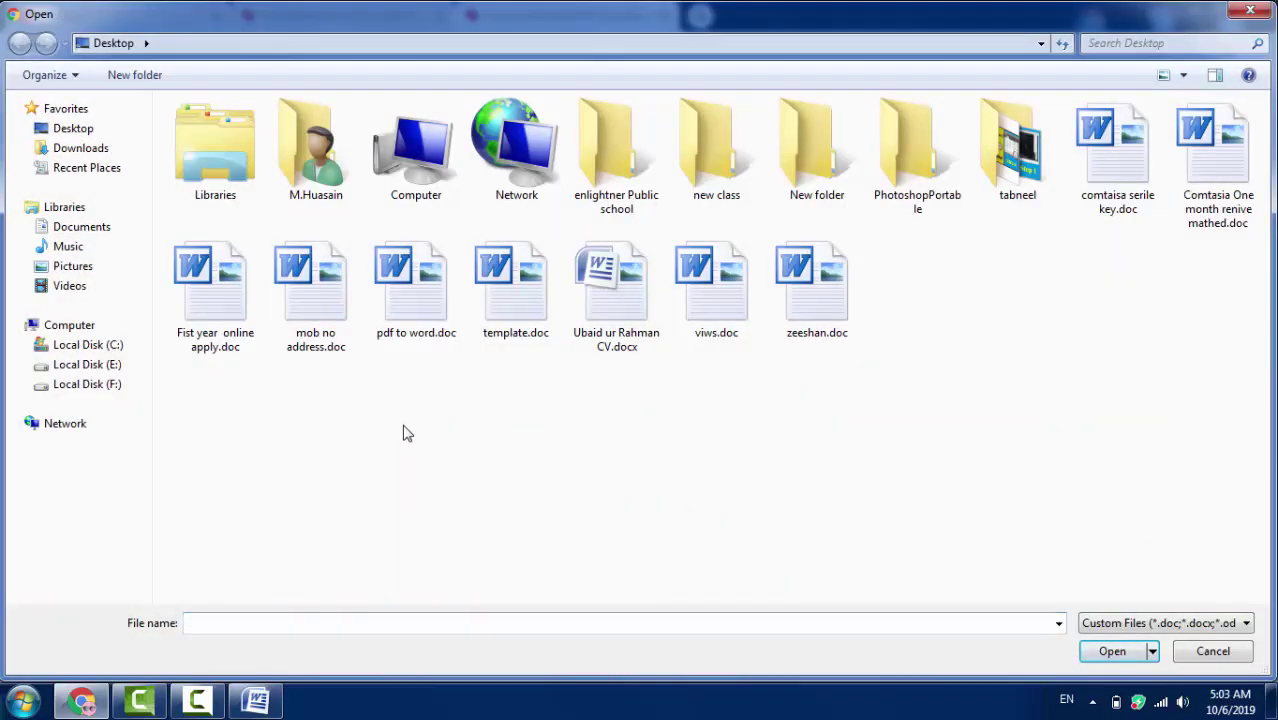
pyautogui.click(407, 303)
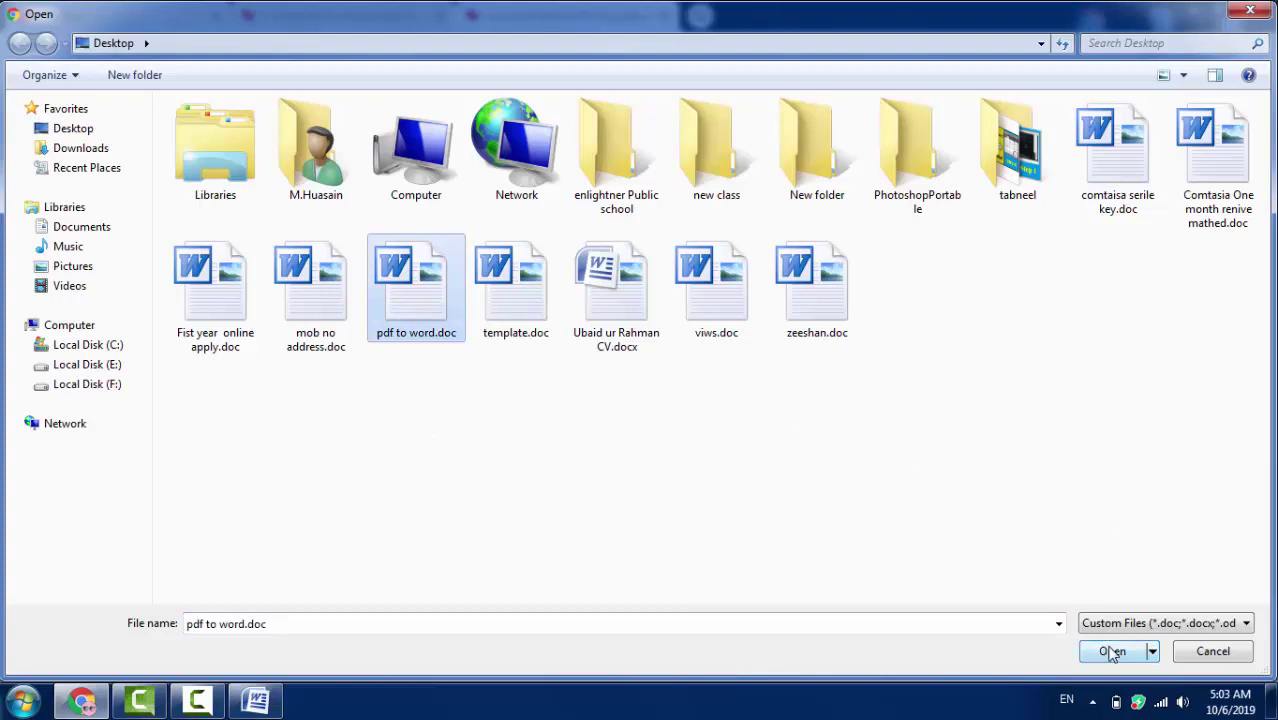
pyautogui.click(1112, 651)
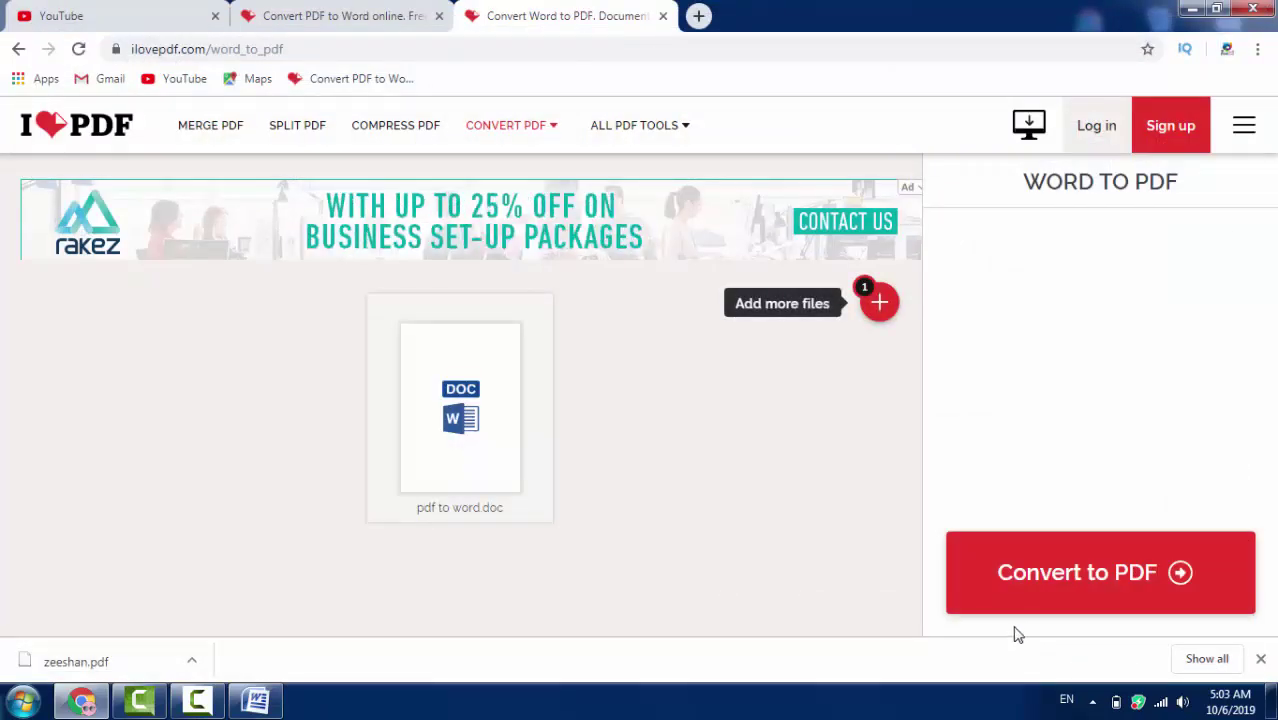
pyautogui.moveTo(459, 408)
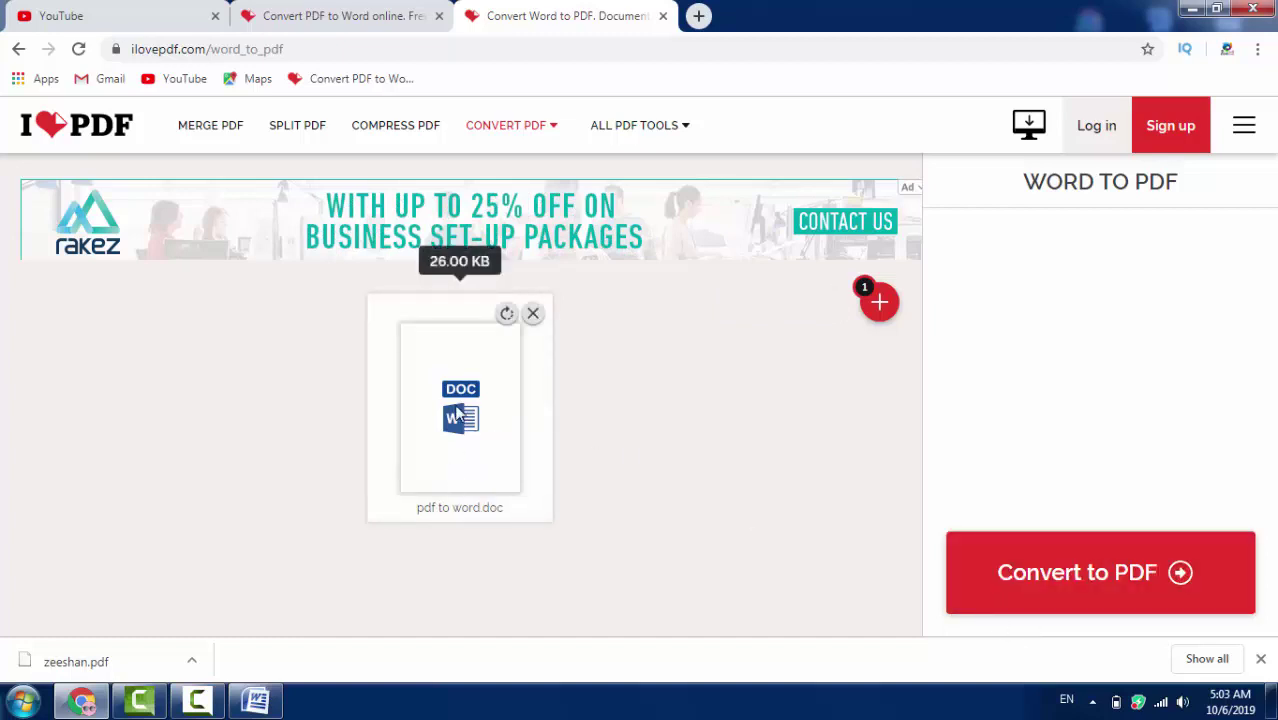
# Step: Convert it to PDF and download pdf to word.pdf
pyautogui.click(1088, 578)
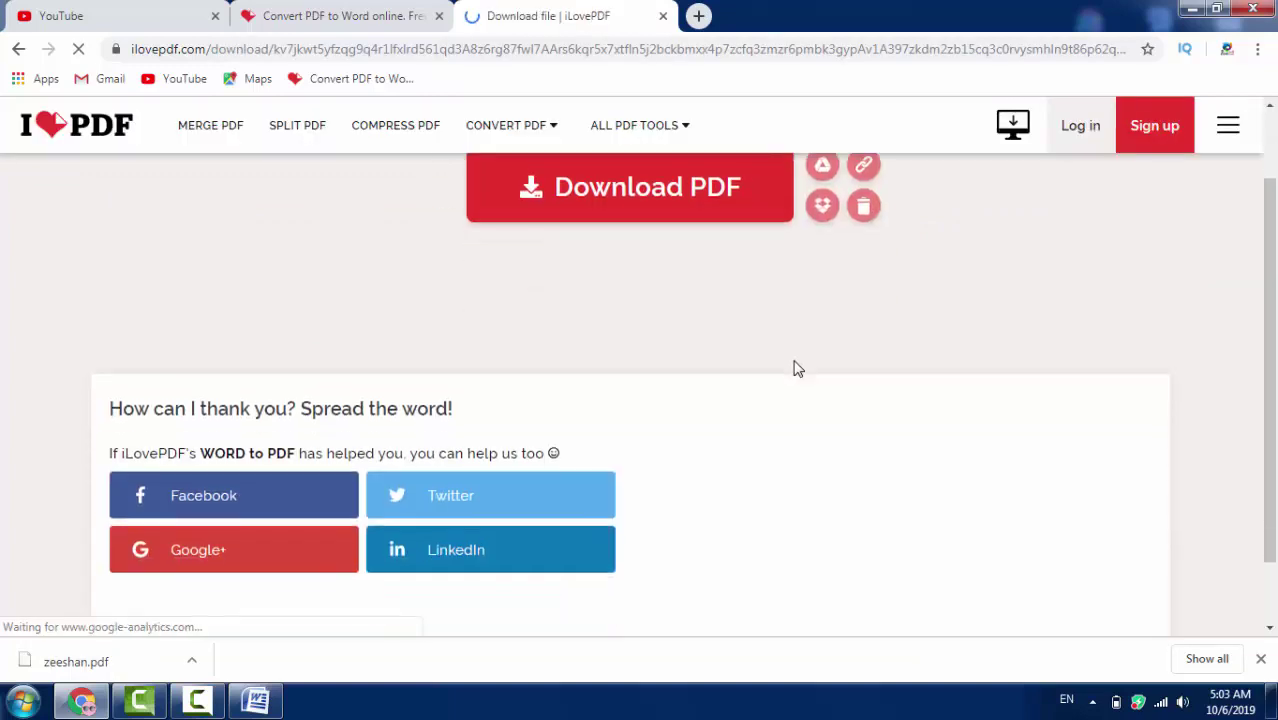
pyautogui.scroll(1, 690, 430)
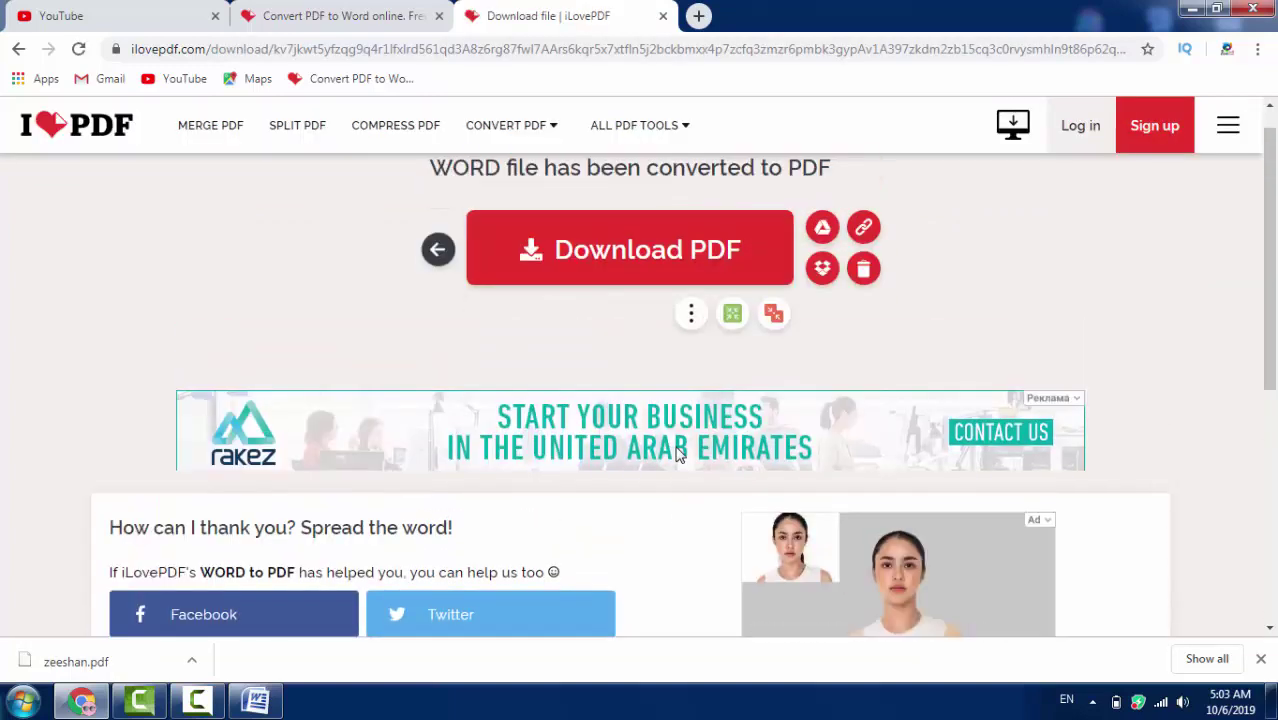
pyautogui.click(639, 280)
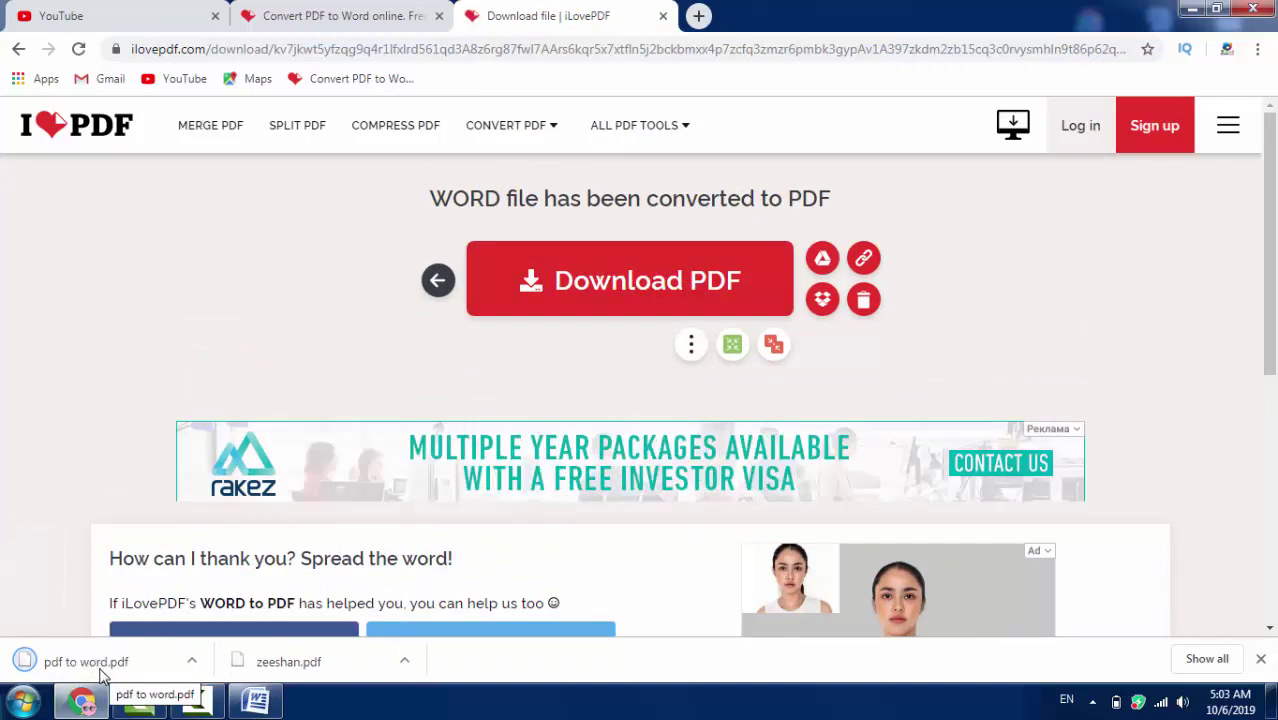
# Step: Open pdf to word.pdf and zeeshan.pdf from the download shelf, read the outro-video article, then close it
pyautogui.click(100, 662)
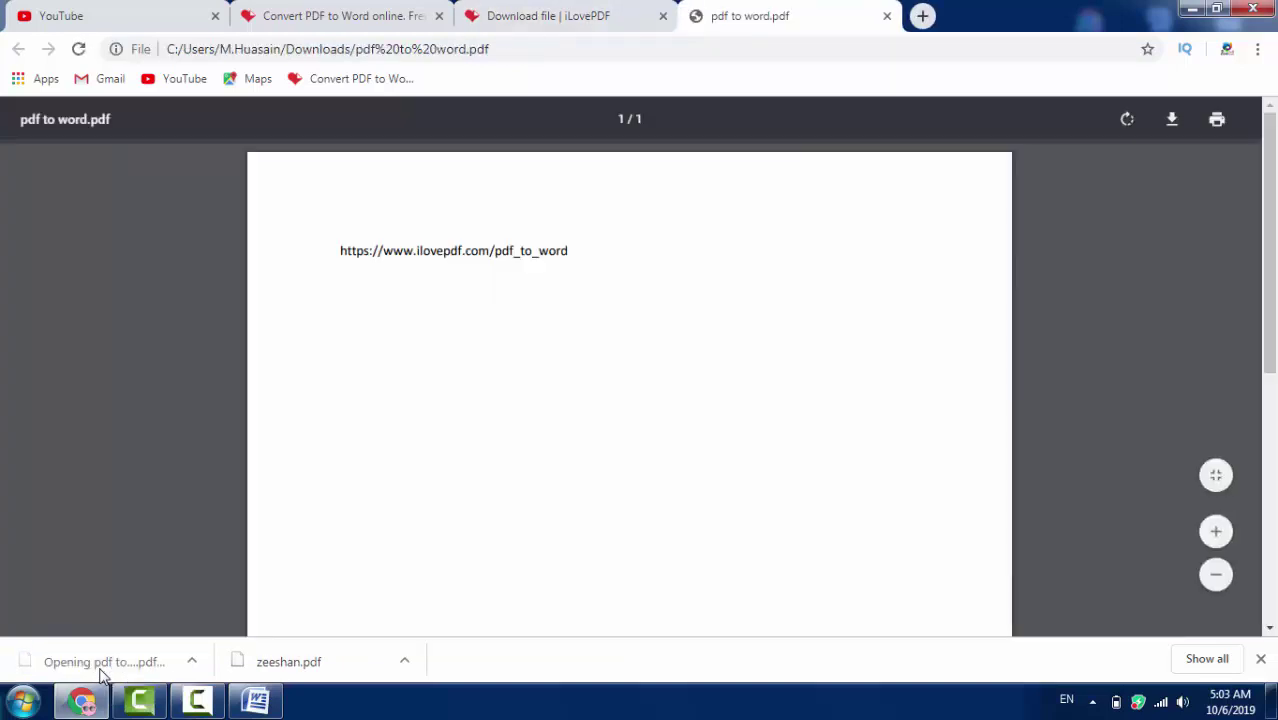
pyautogui.click(307, 666)
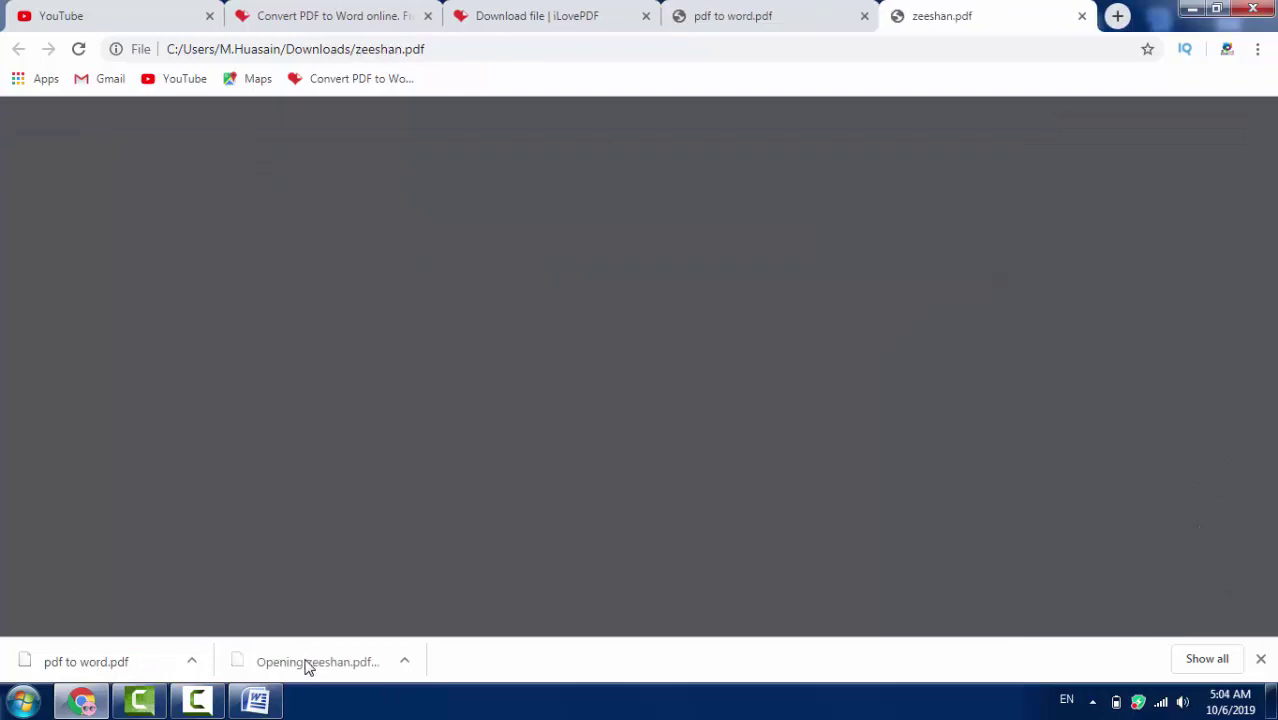
pyautogui.scroll(-10, 518, 500)
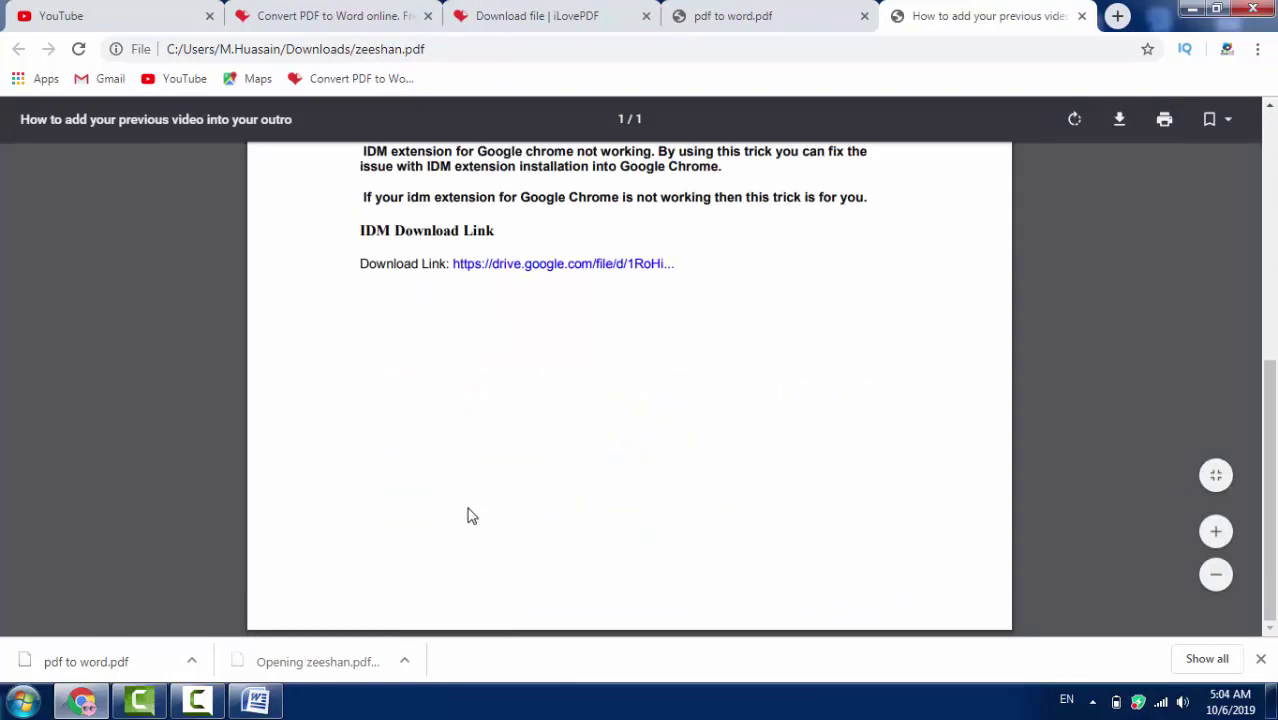
pyautogui.scroll(2, 507, 472)
pyautogui.scroll(8, 507, 472)
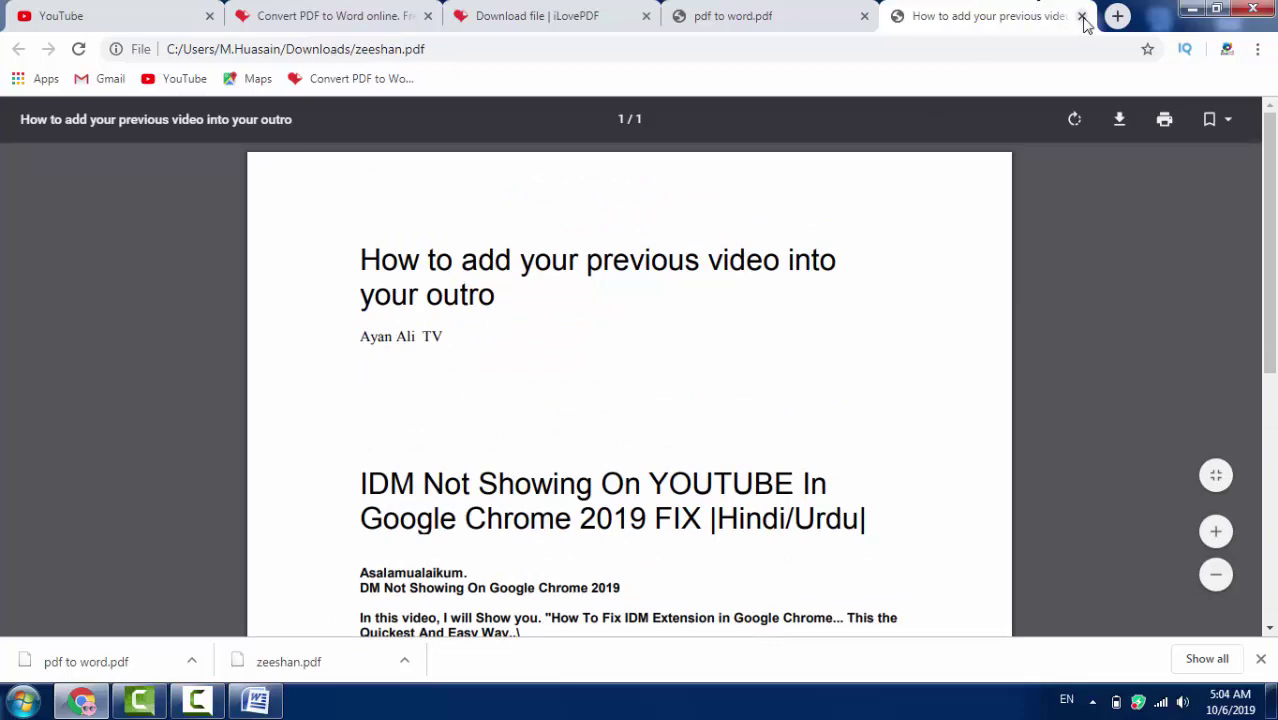
pyautogui.scroll(-5, 497, 300)
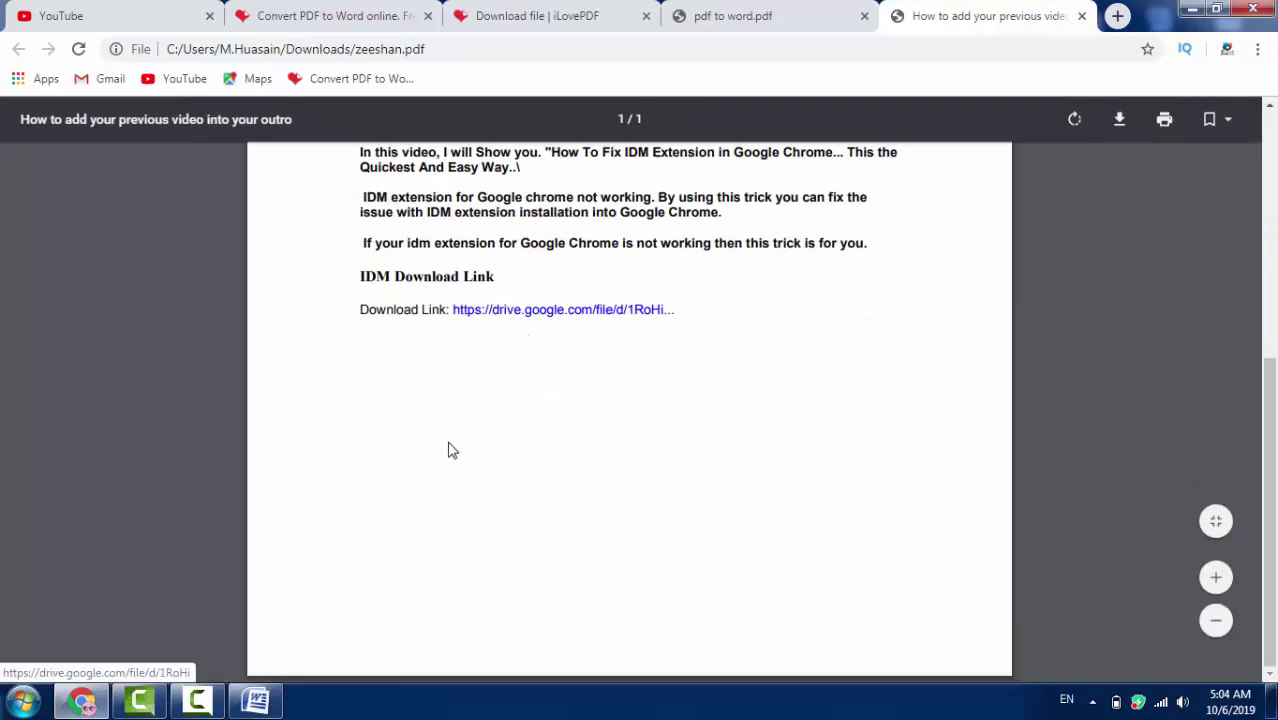
pyautogui.scroll(5, 522, 457)
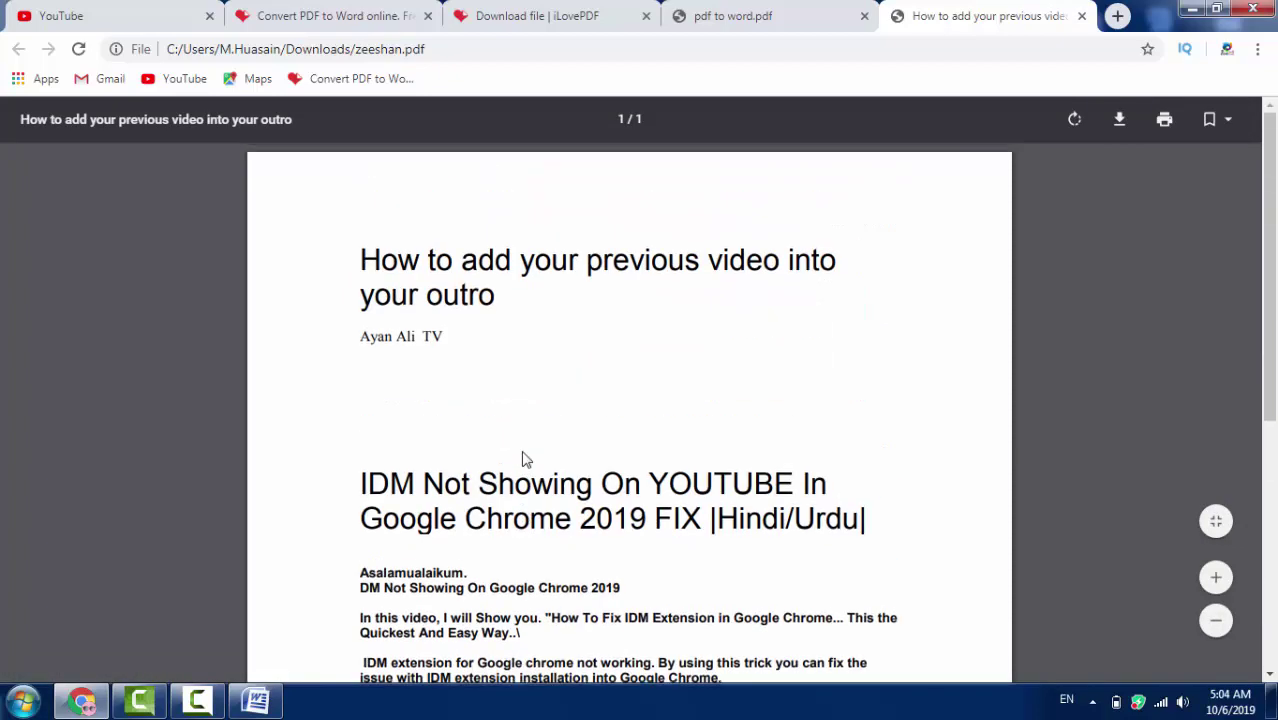
pyautogui.scroll(-4, 957, 173)
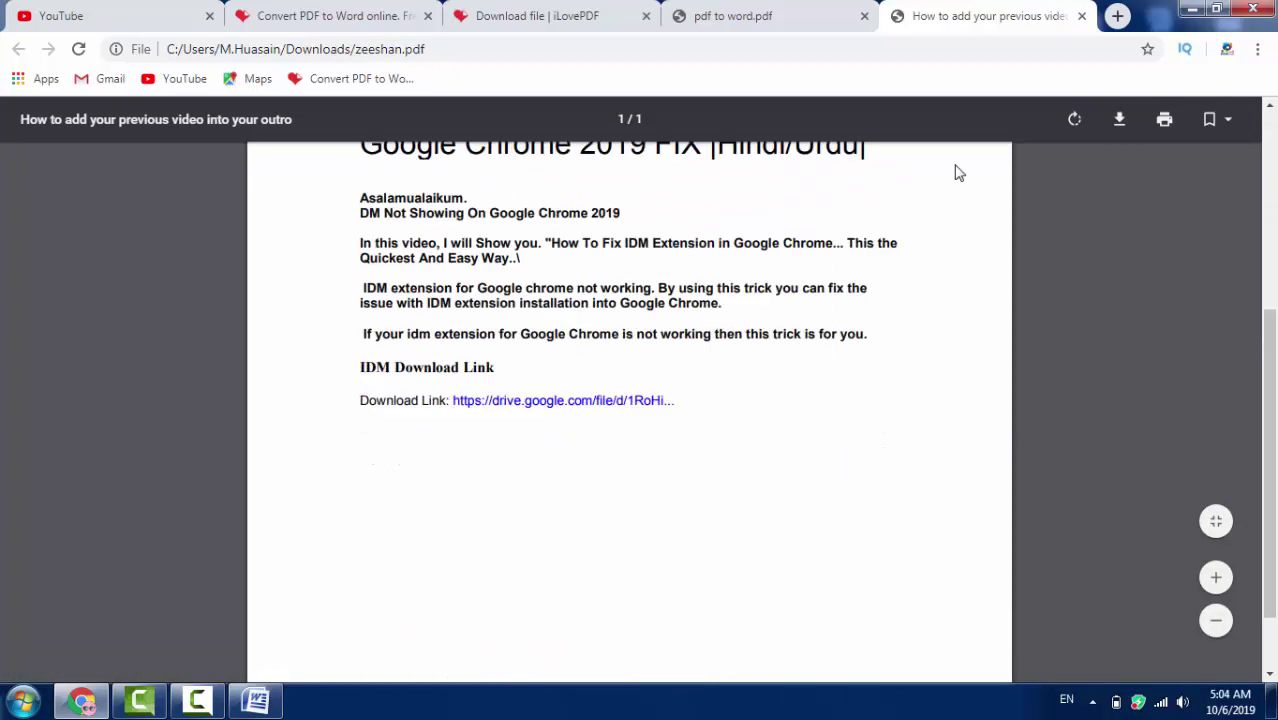
pyautogui.click(1082, 16)
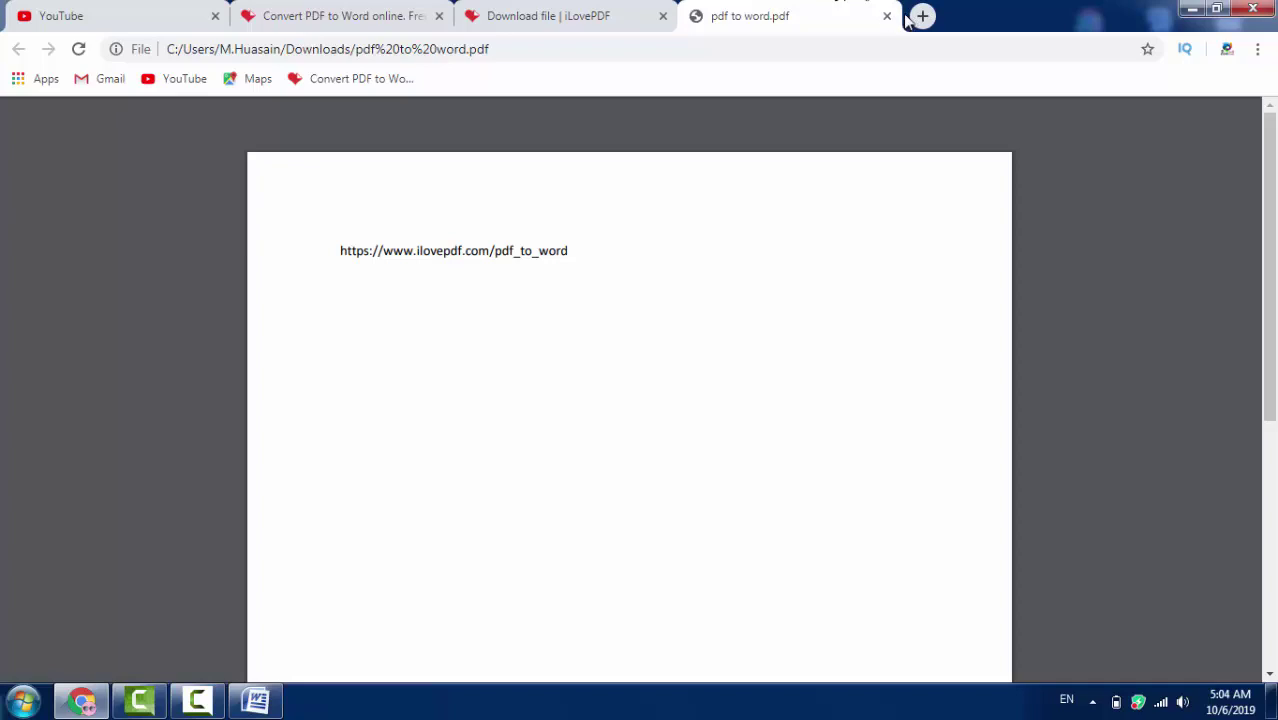
# Step: Close the PDF tab and browse the WORD to PDF file picker to the CV data folder on E:
pyautogui.click(886, 16)
pyautogui.moveTo(511, 125)
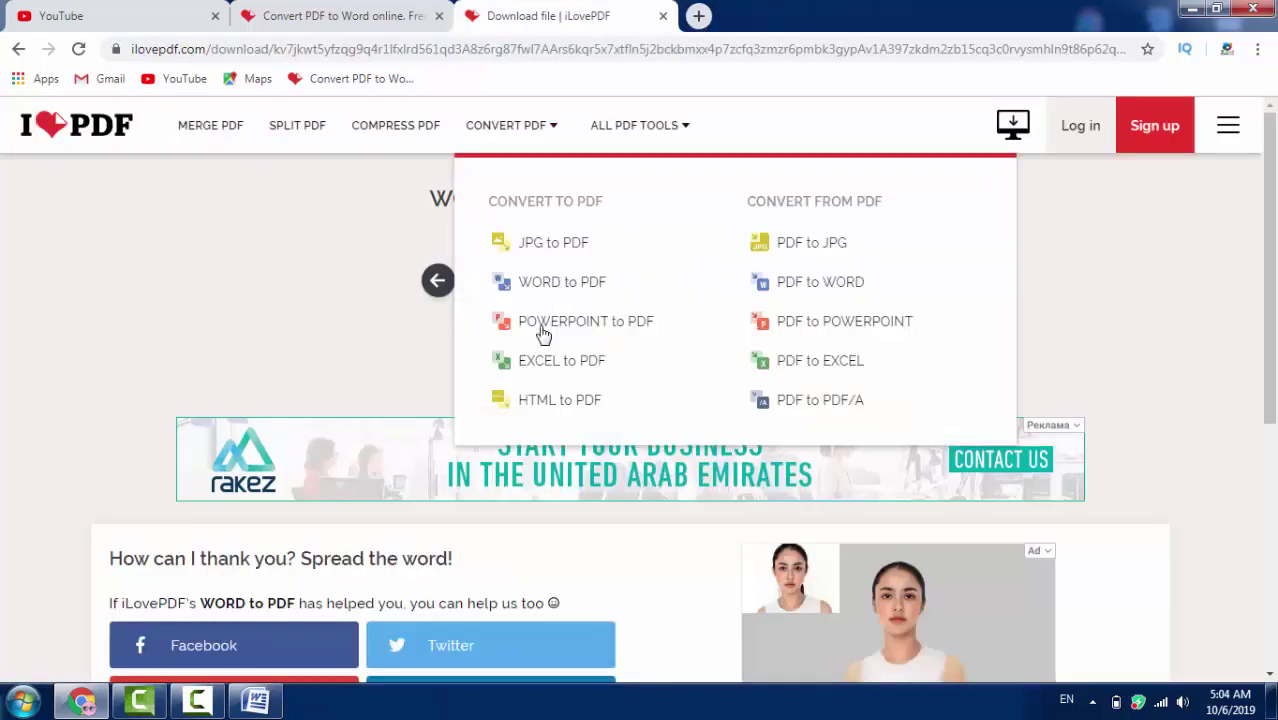
pyautogui.click(516, 285)
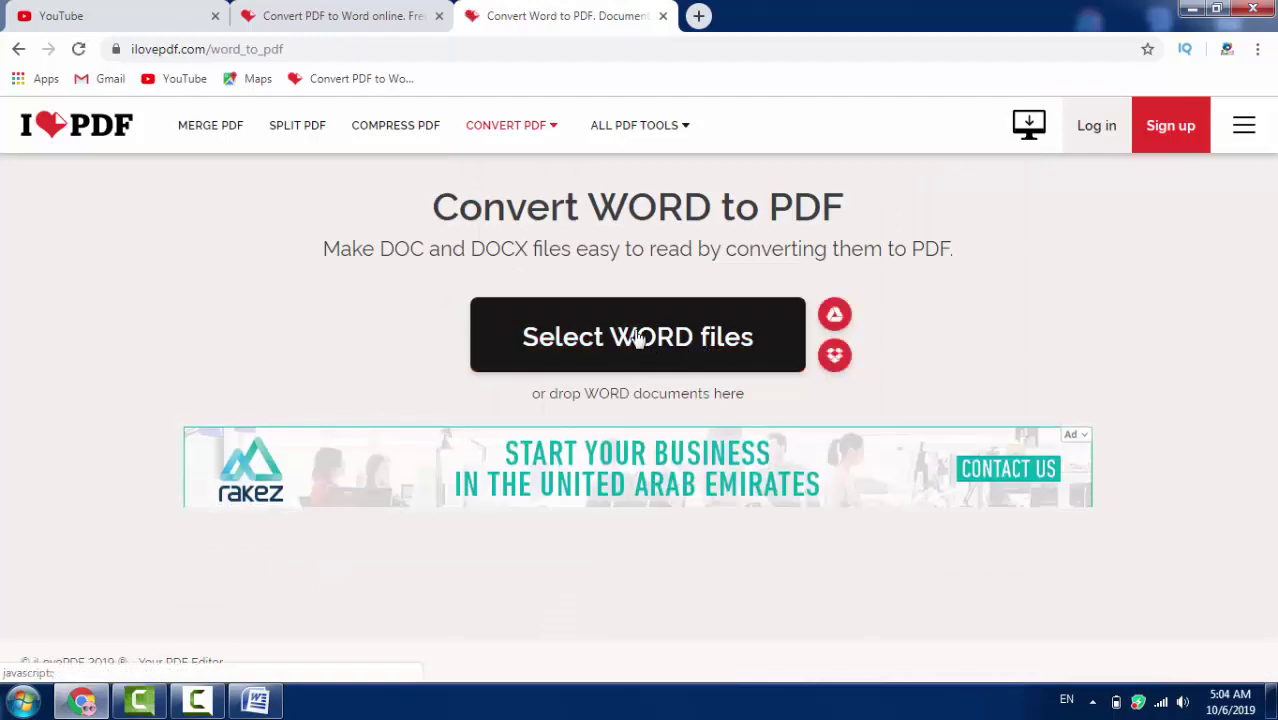
pyautogui.click(633, 337)
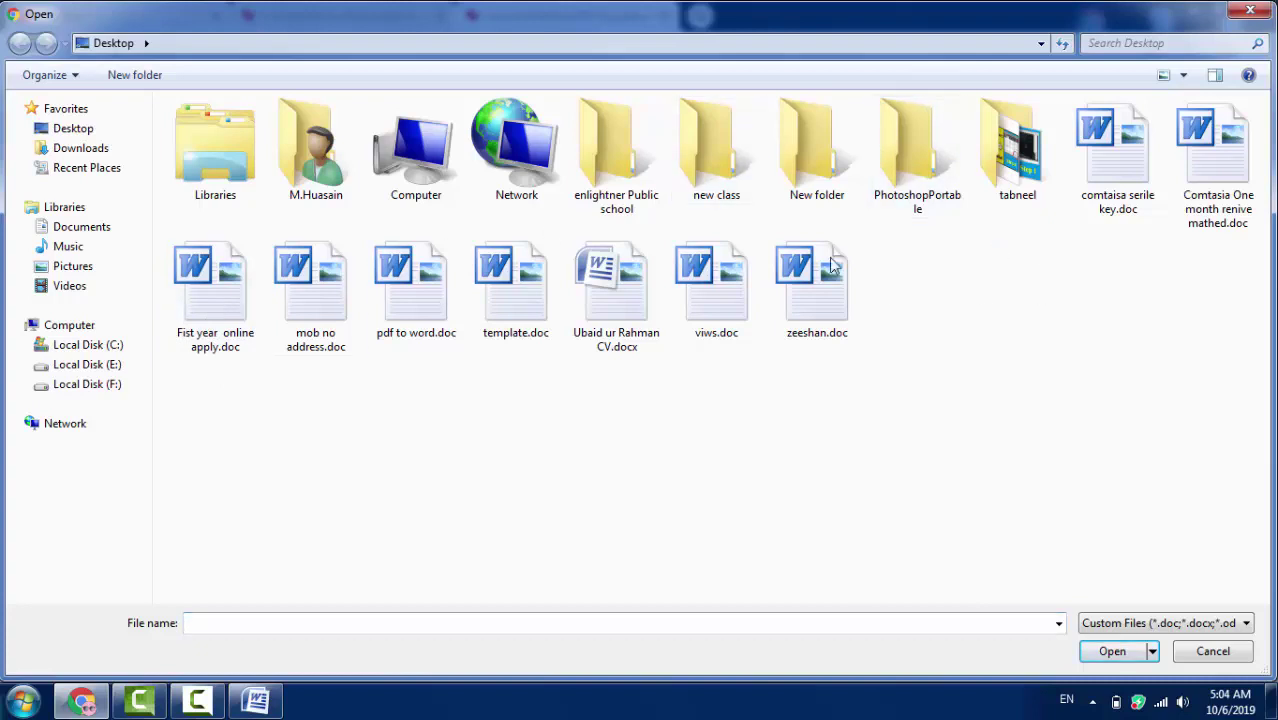
pyautogui.doubleClick(436, 165)
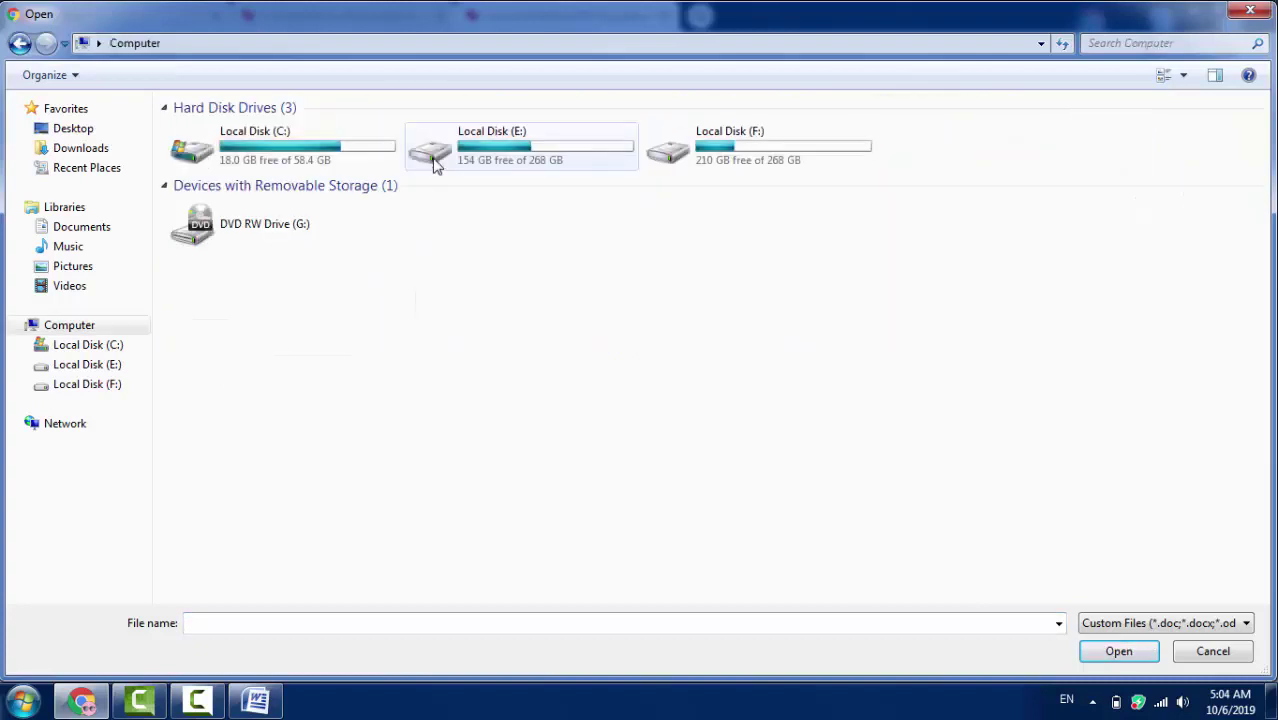
pyautogui.doubleClick(507, 162)
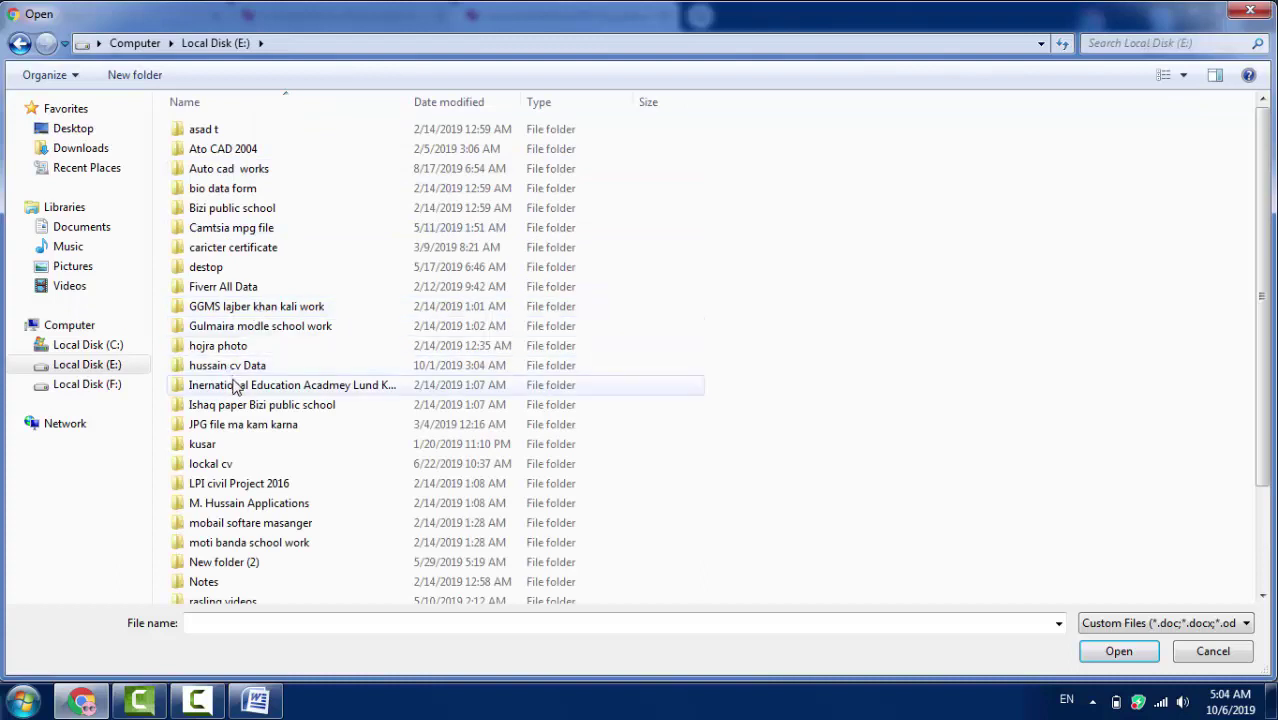
pyautogui.doubleClick(242, 374)
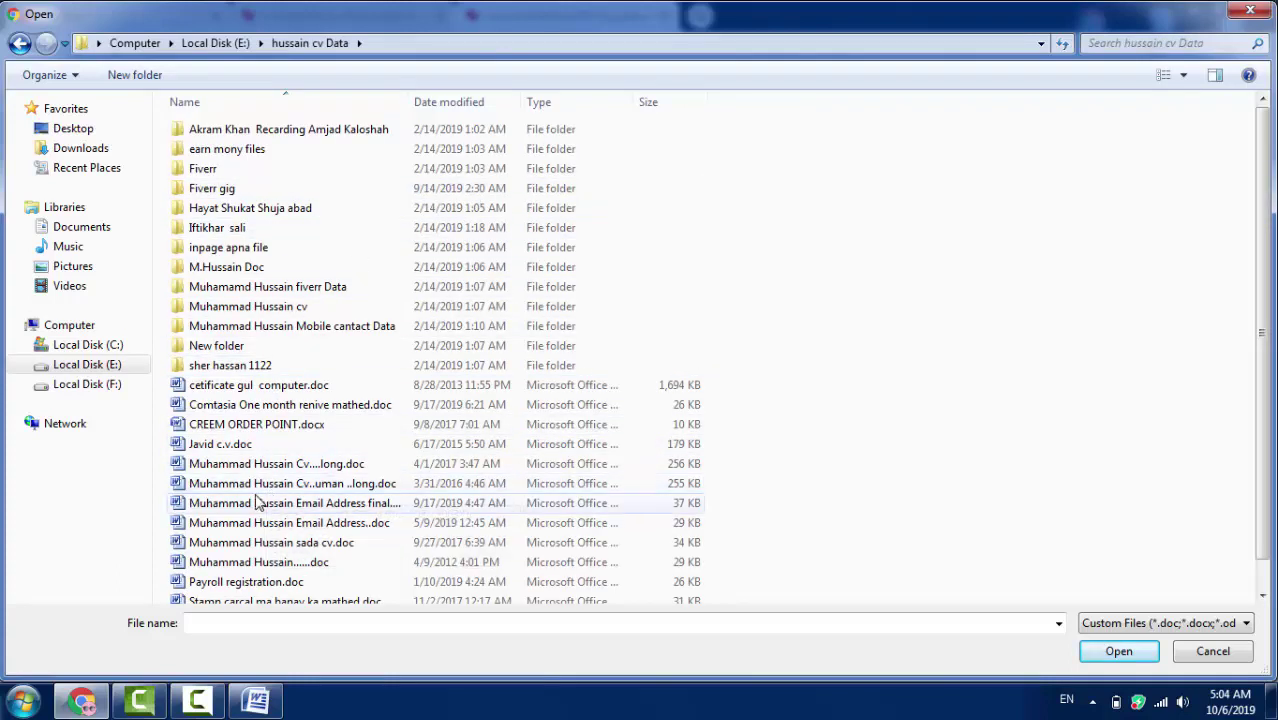
# Step: Upload the CV Word document, convert it to PDF, and download the result
pyautogui.click(305, 467)
pyautogui.click(1119, 652)
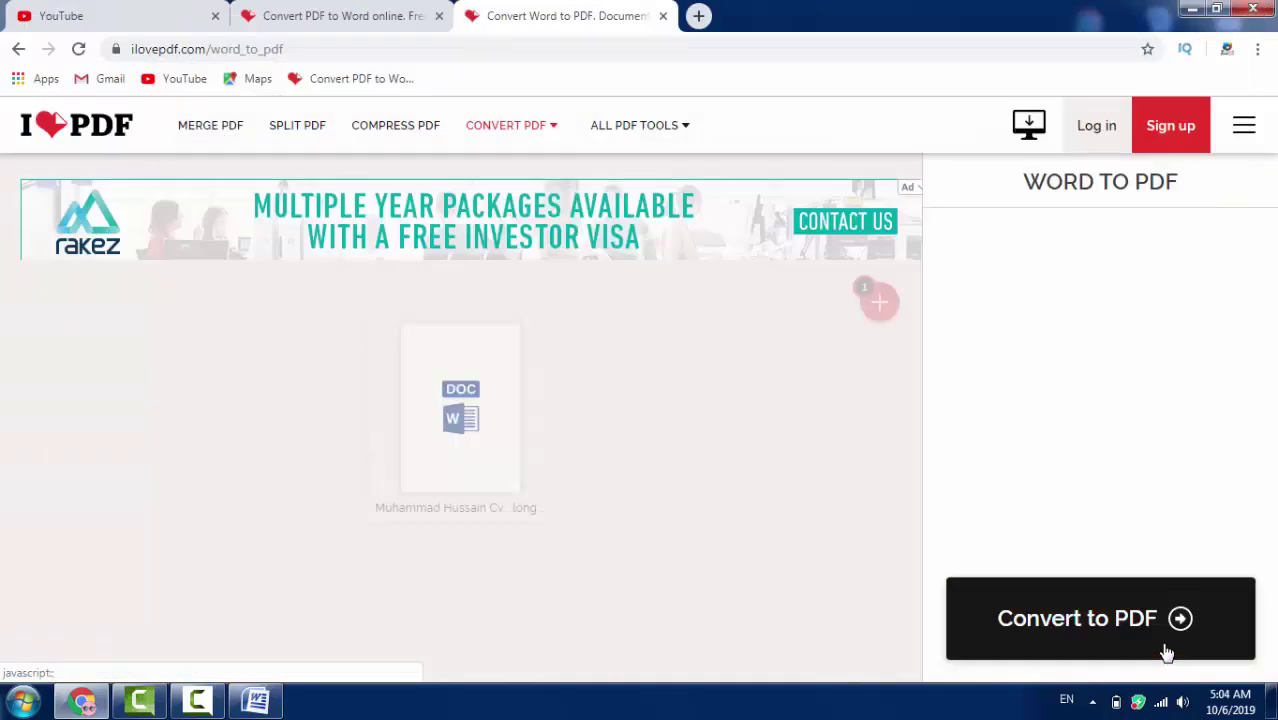
pyautogui.click(1105, 641)
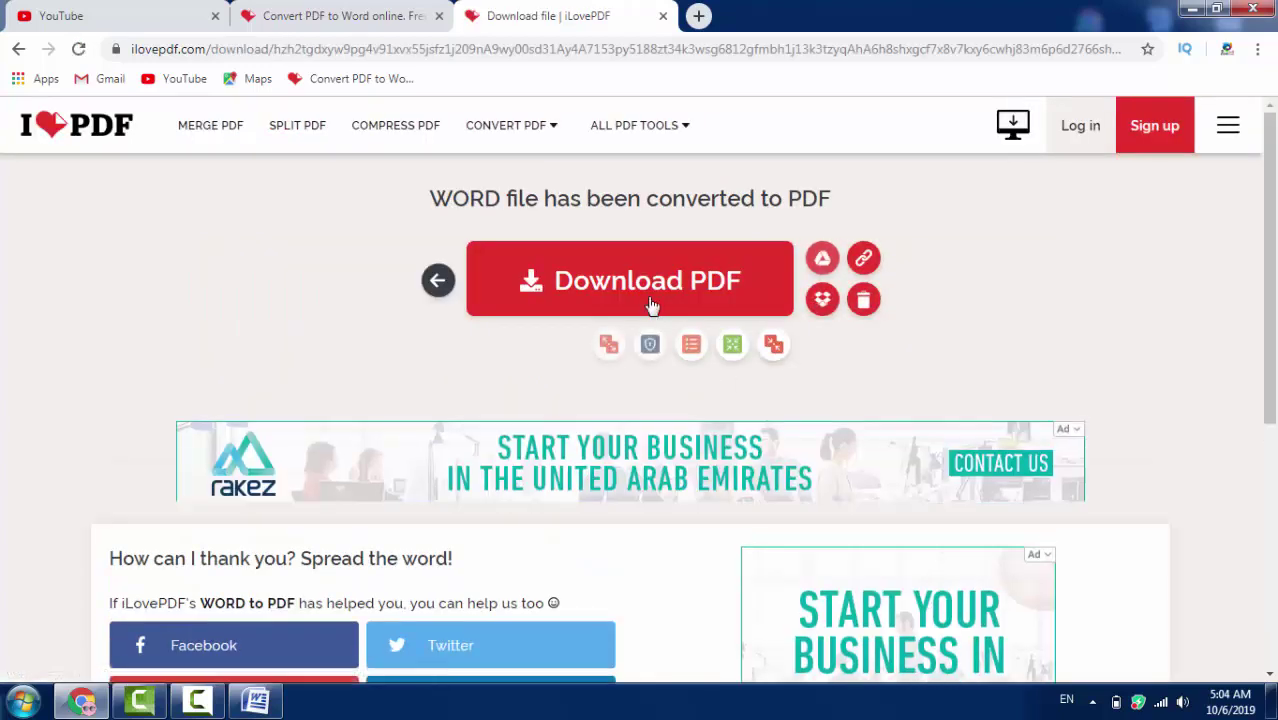
pyautogui.click(622, 283)
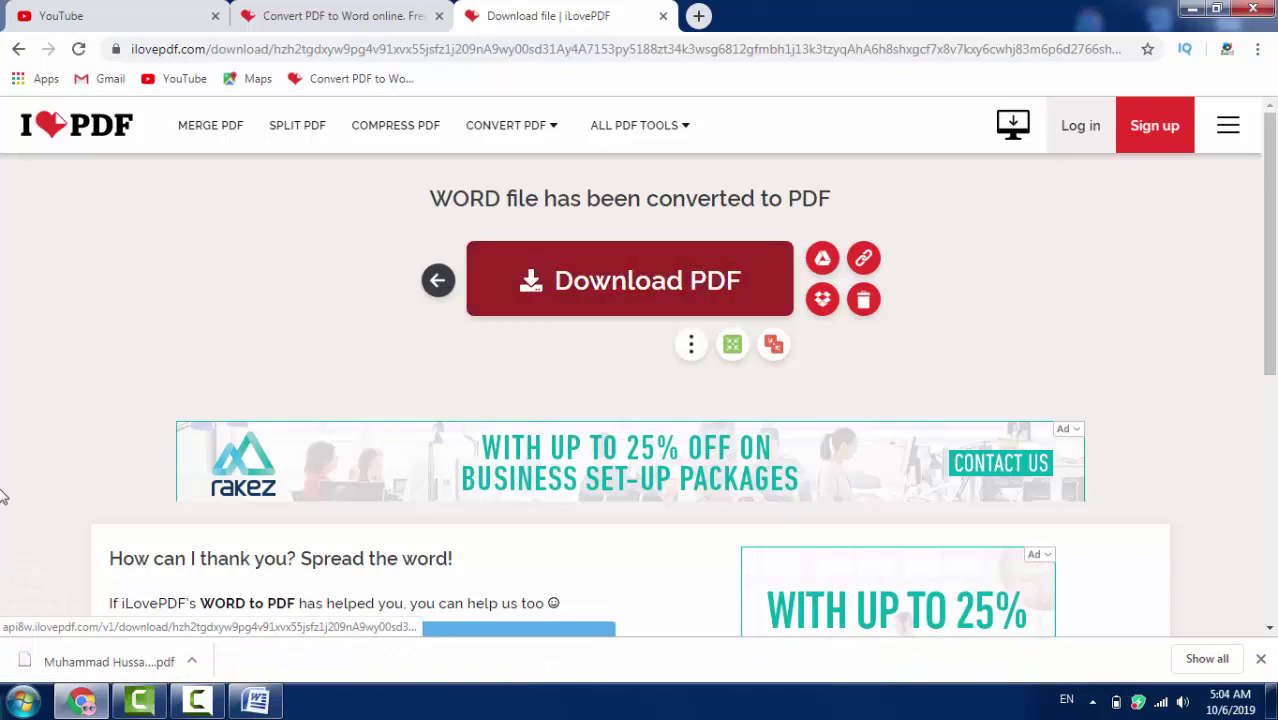
# Step: Show the downloaded CV PDF in its Downloads folder, beside pdf to word.pdf, and bring up its file options
pyautogui.click(192, 661)
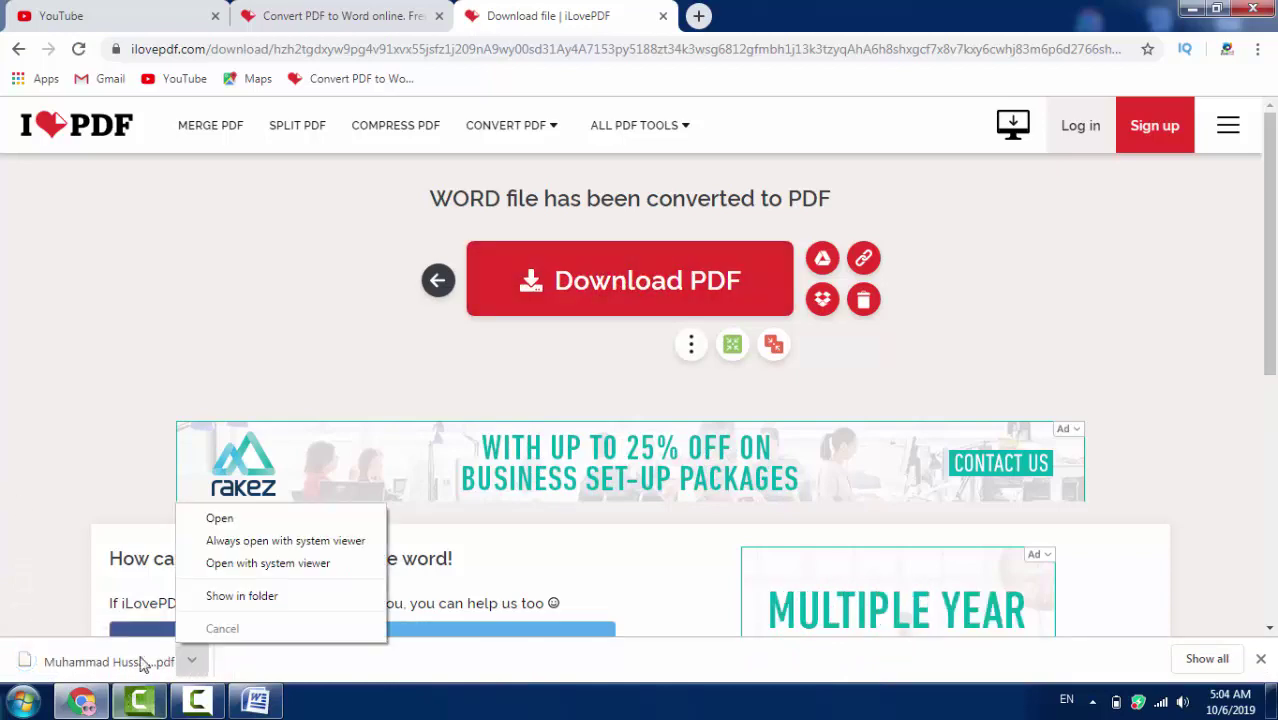
pyautogui.click(246, 596)
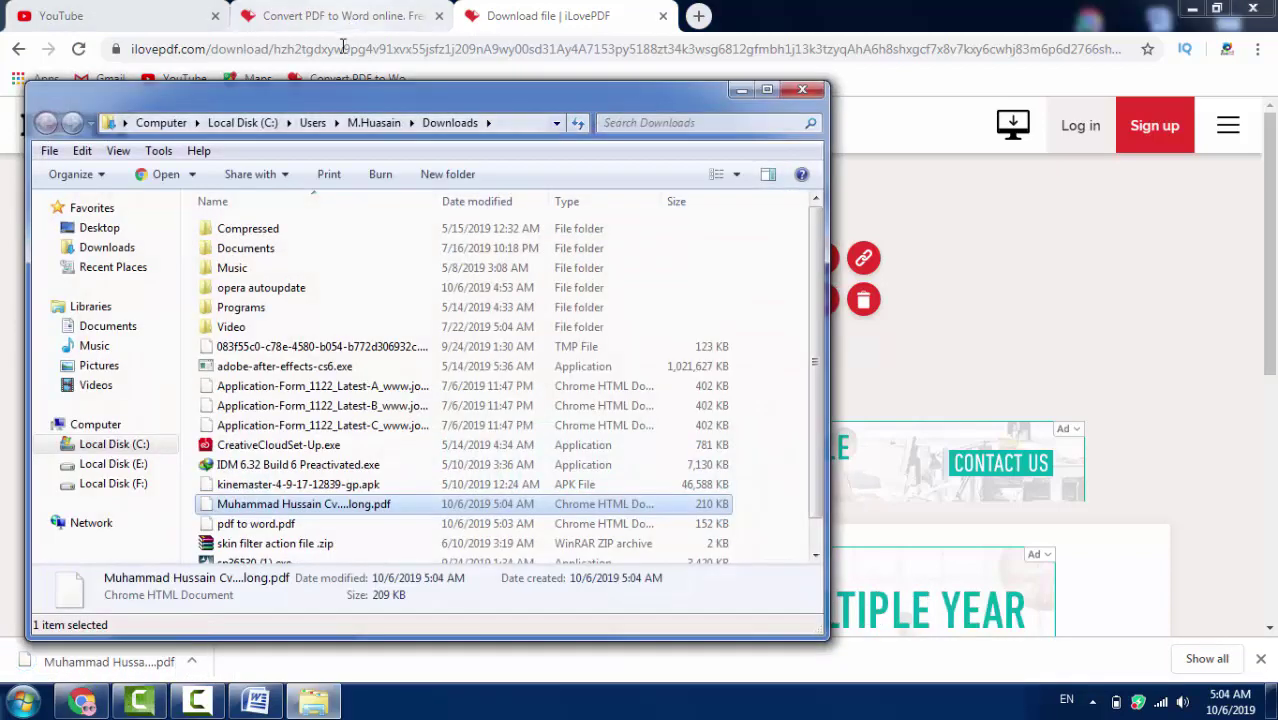
pyautogui.moveTo(345, 108)
pyautogui.mouseDown()
pyautogui.moveTo(551, 226)
pyautogui.moveTo(468, 51)
pyautogui.mouseUp()
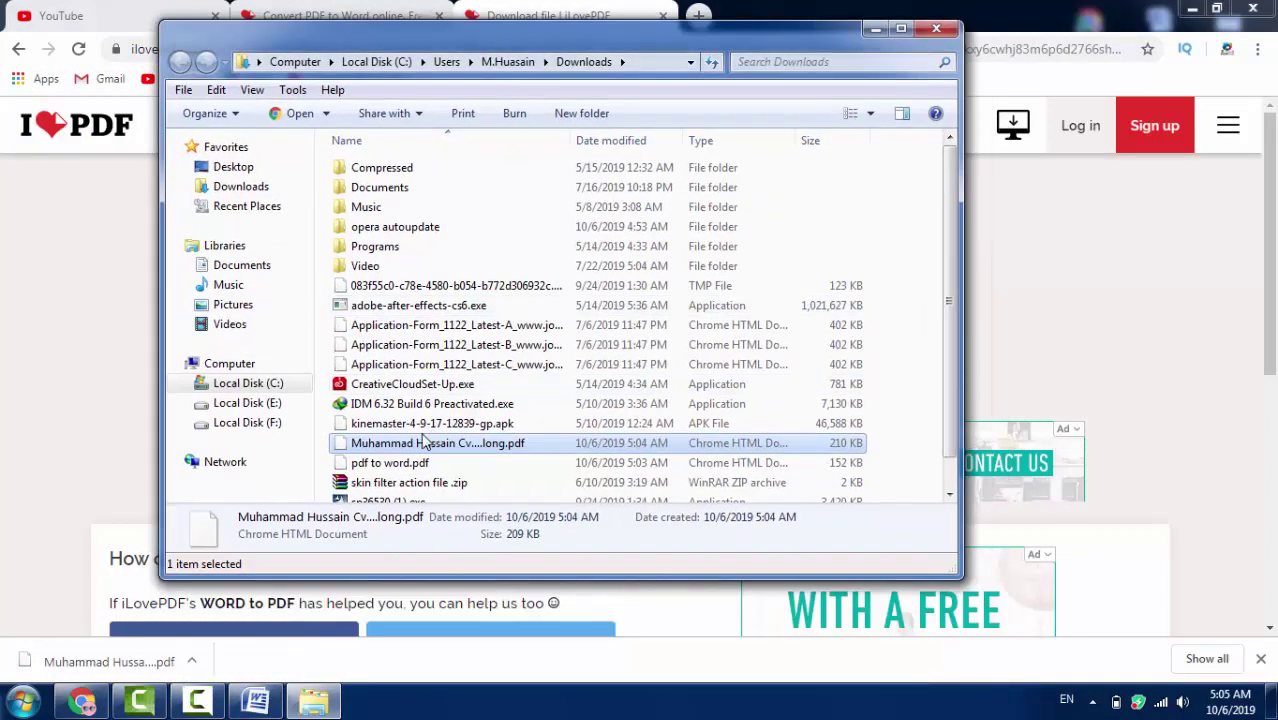
pyautogui.rightClick(418, 450)
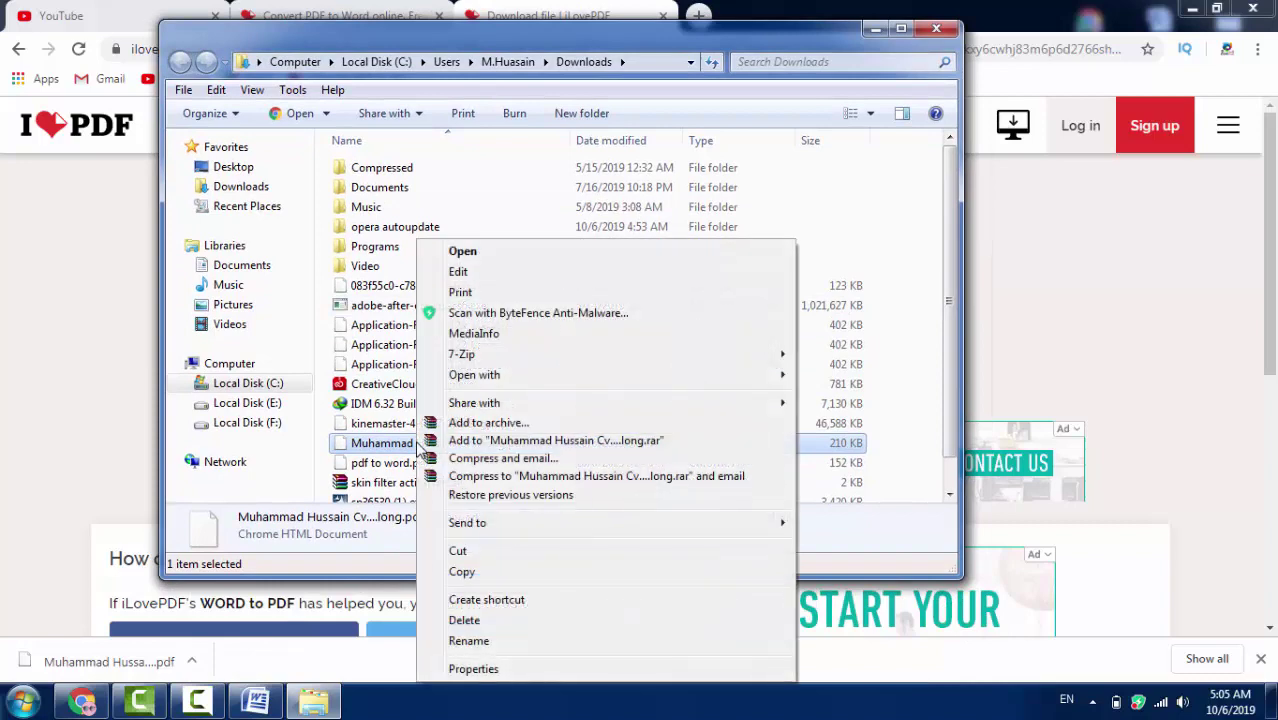
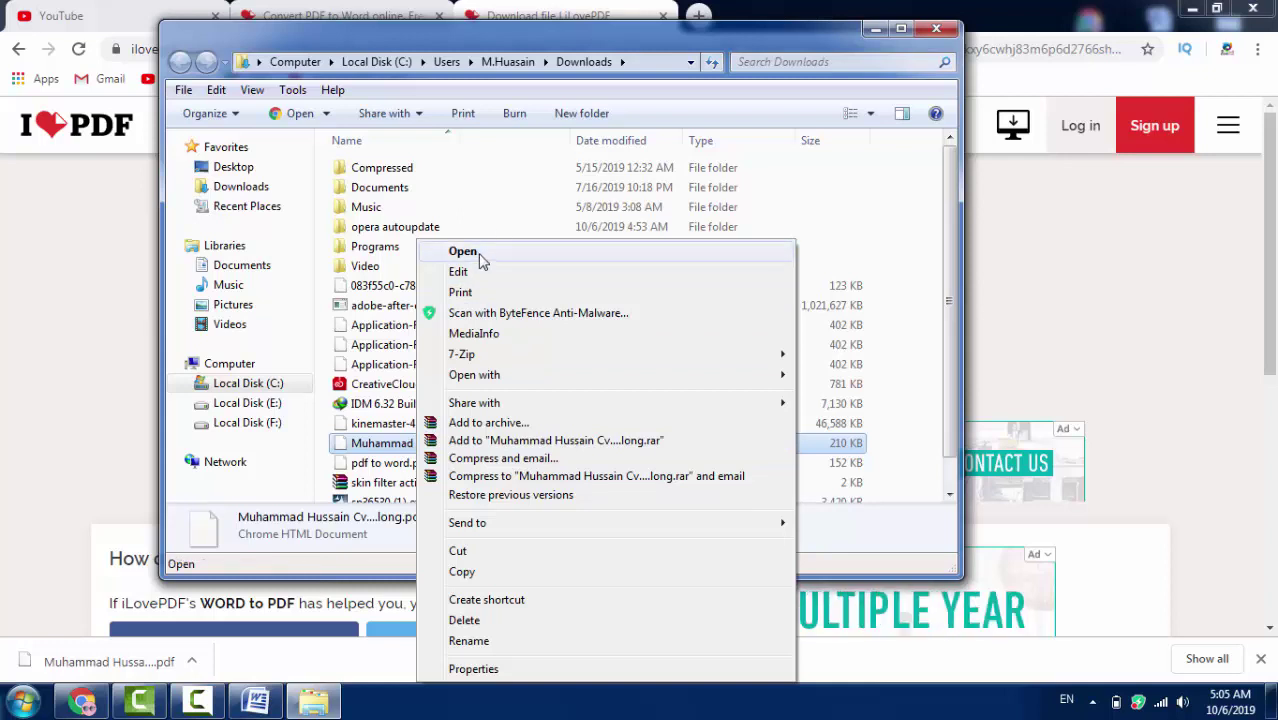
# Step: Open the downloaded CV PDF in Chrome and scroll through its pages to review it
pyautogui.click(480, 256)
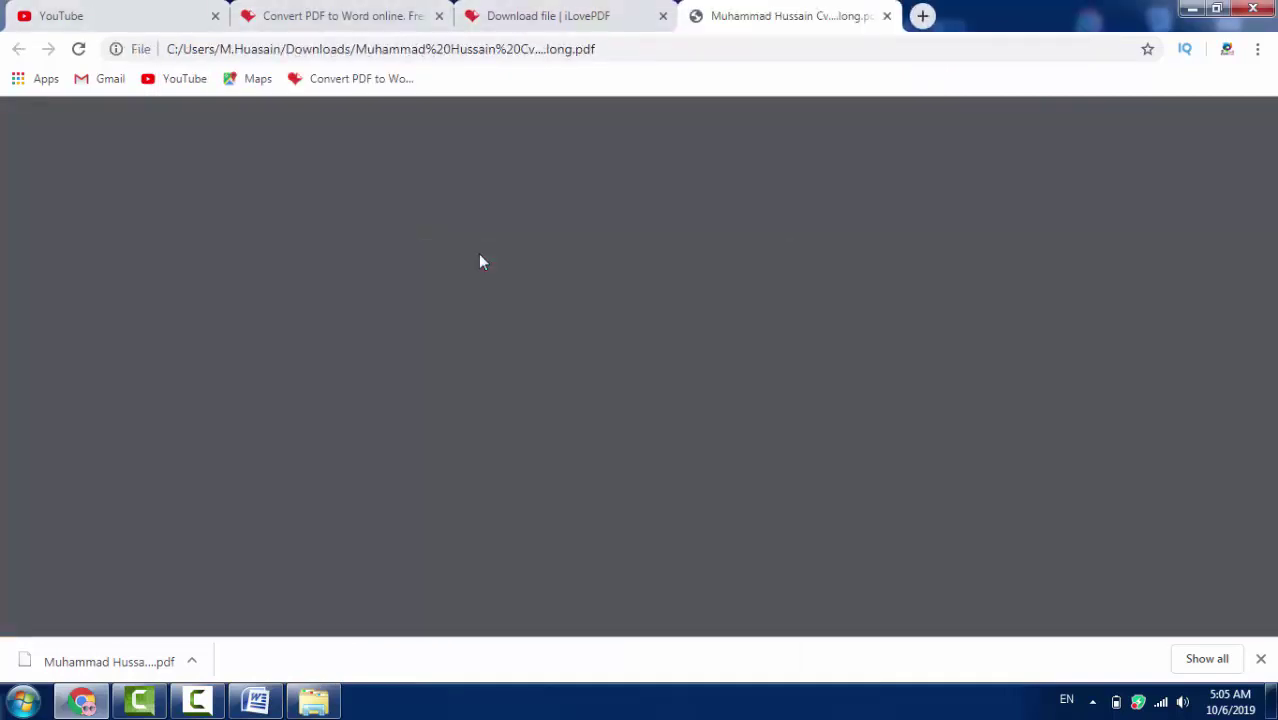
pyautogui.scroll(-8, 770, 325)
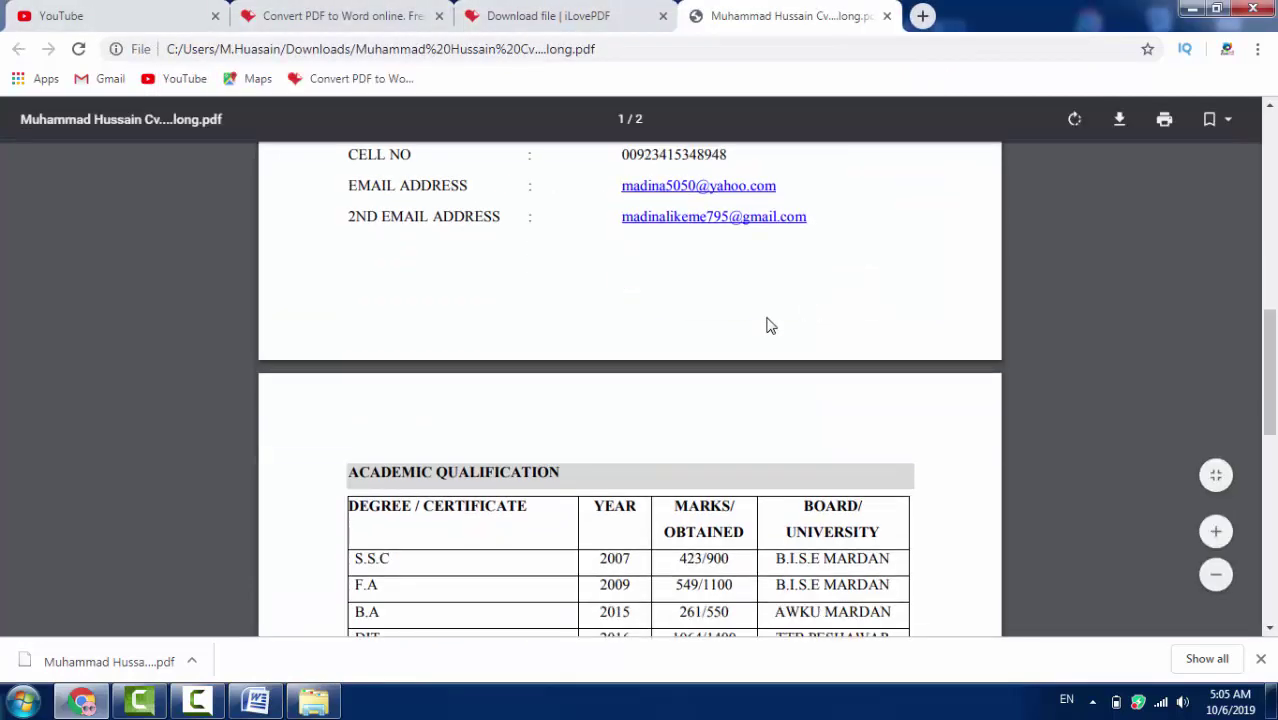
pyautogui.scroll(-8, 740, 320)
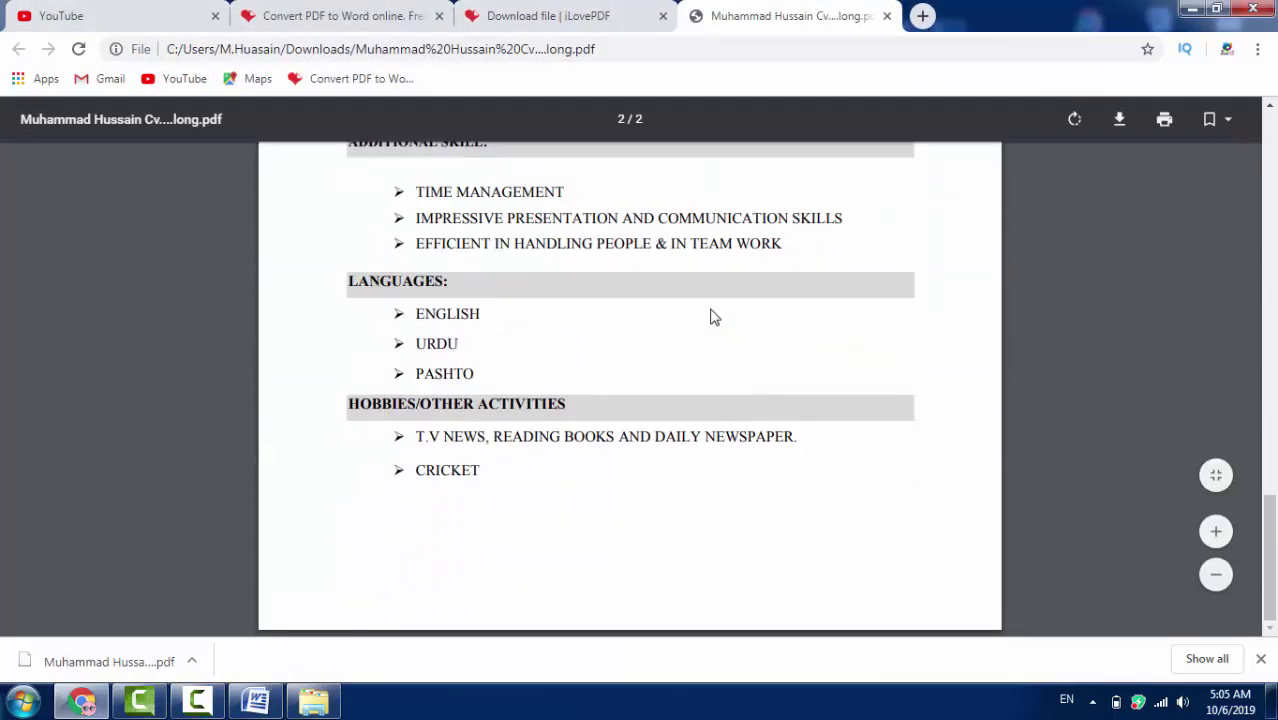
pyautogui.scroll(5, 713, 313)
pyautogui.scroll(2, 778, 110)
# Step: Close the résumé tab, minimize Chrome, and reopen the CV PDF from the Downloads folder
pyautogui.click(886, 16)
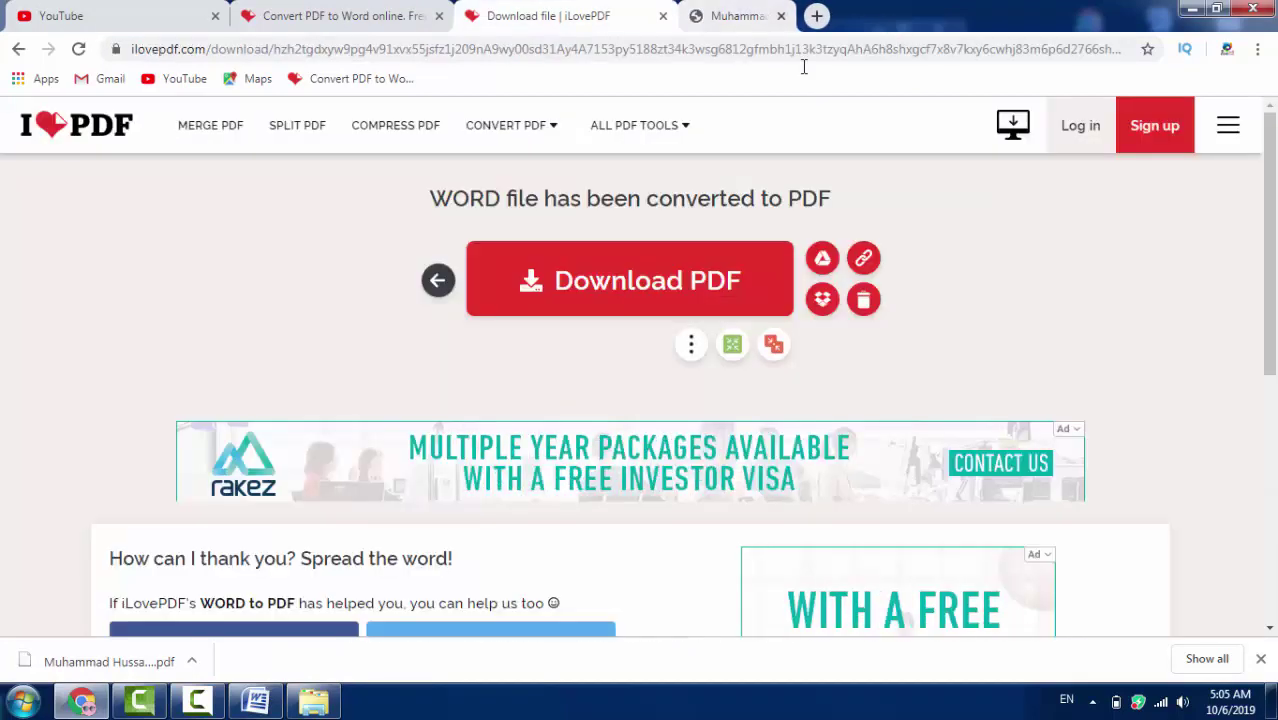
pyautogui.click(320, 702)
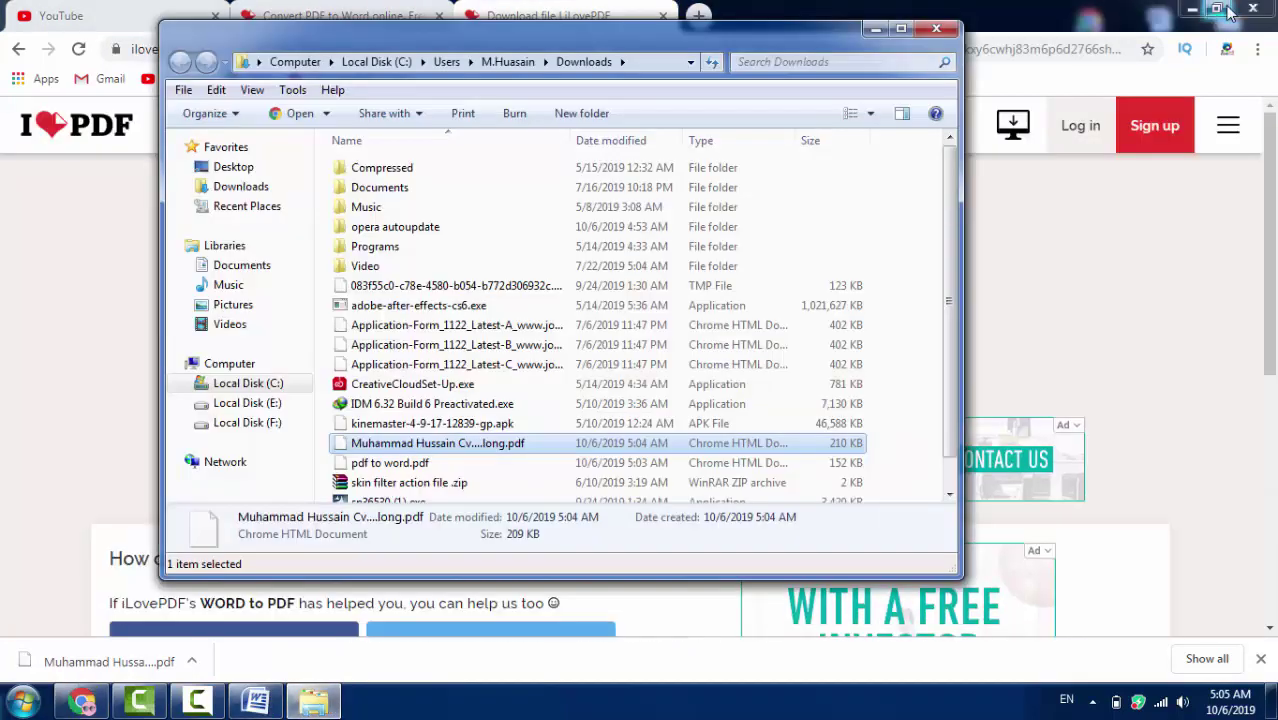
pyautogui.click(1192, 8)
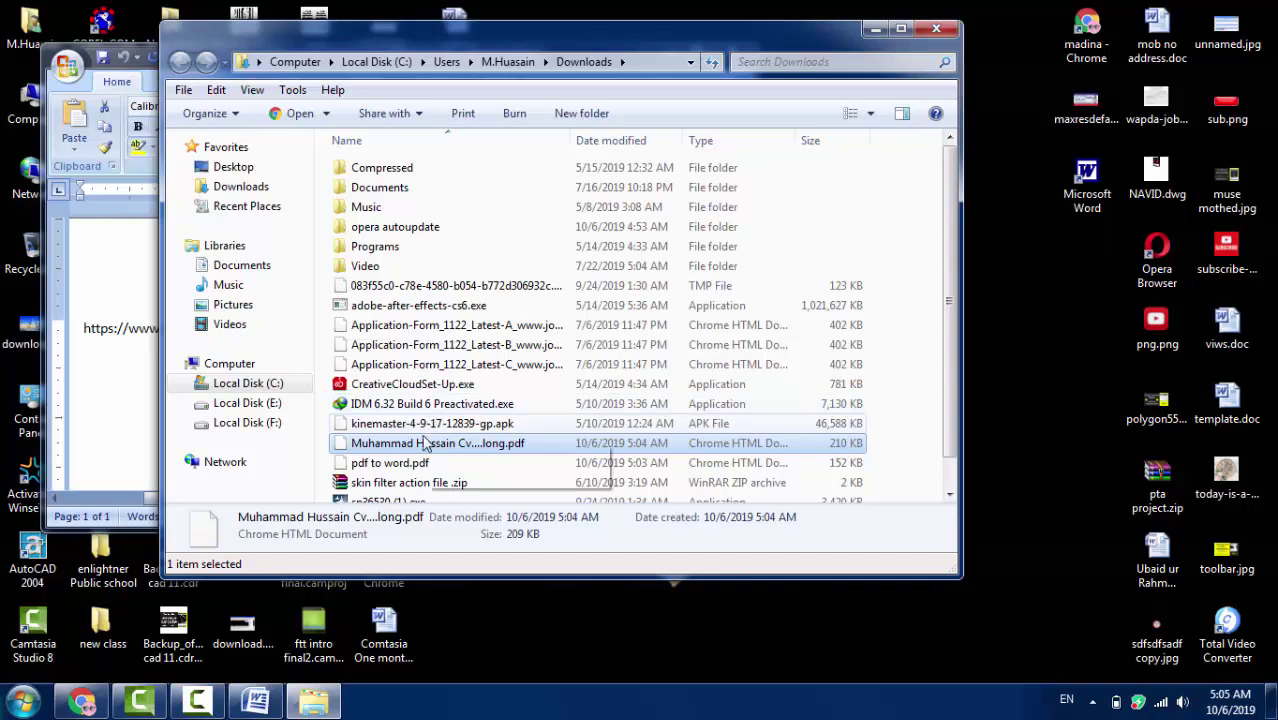
pyautogui.rightClick(418, 443)
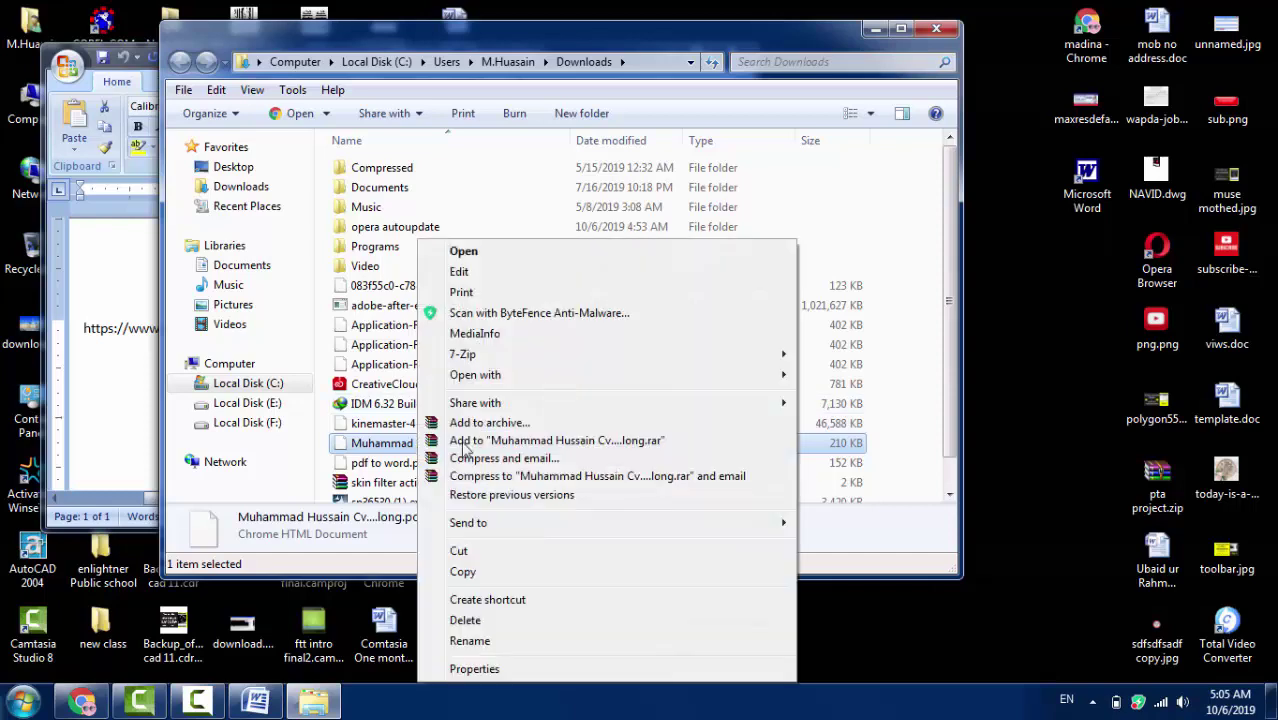
pyautogui.click(463, 251)
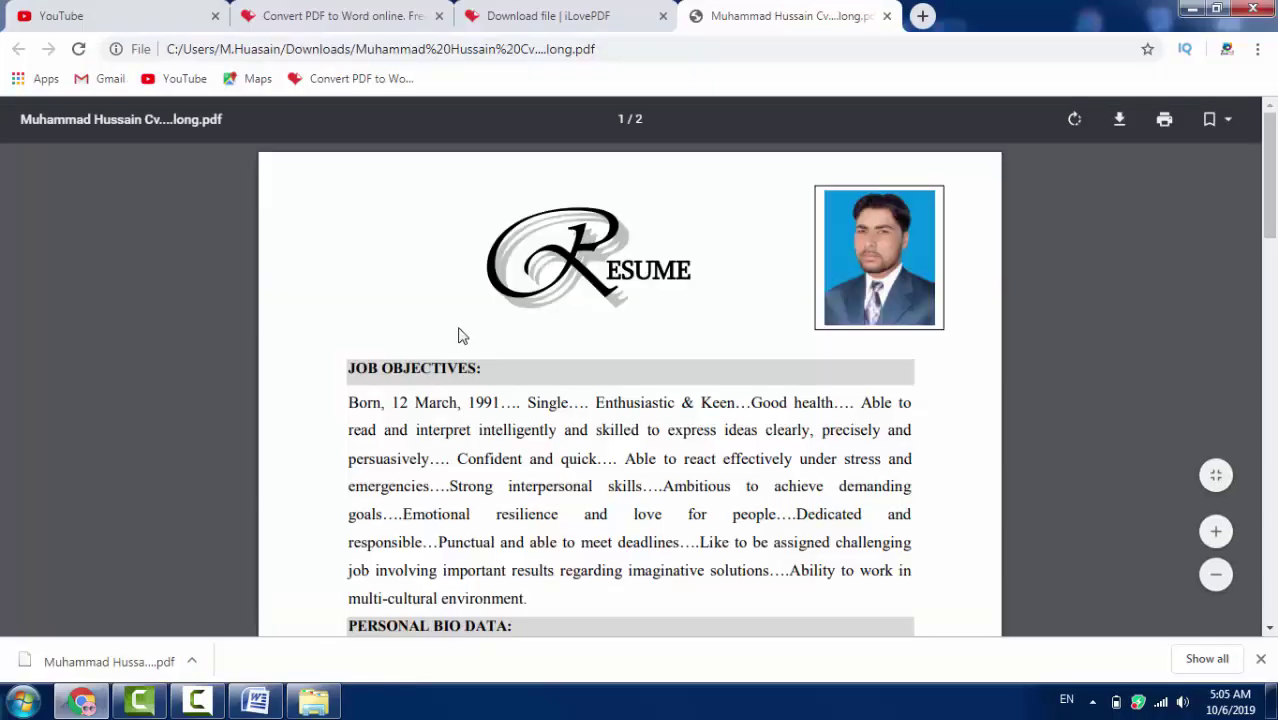
# Step: Scroll the résumé past the job objectives down to the Personal Bio Data section
pyautogui.scroll(-1, 479, 289)
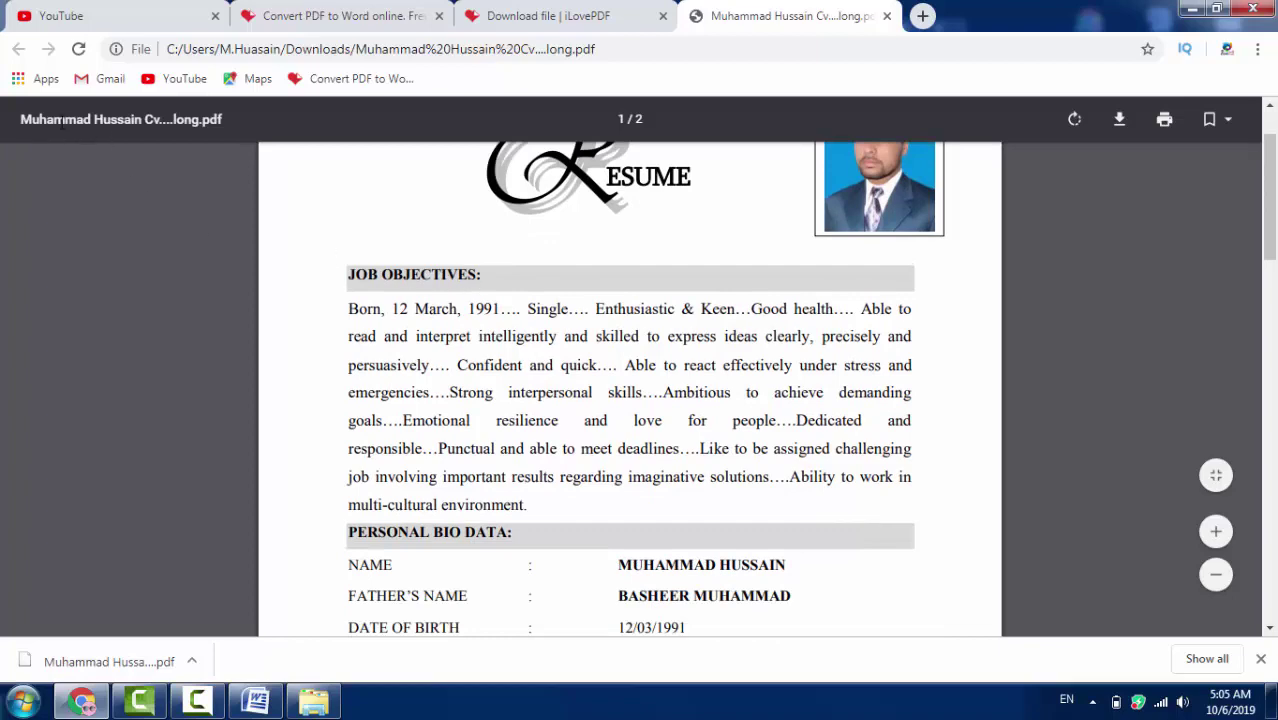
pyautogui.scroll(-3, 126, 129)
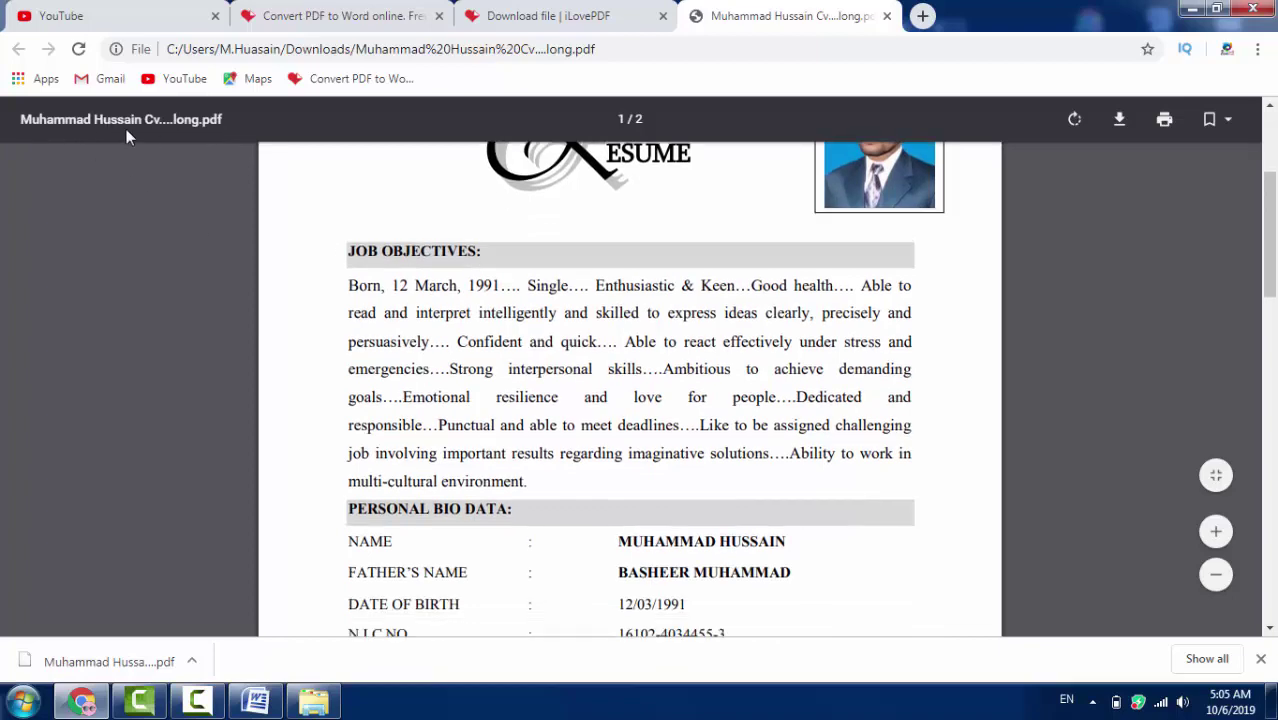